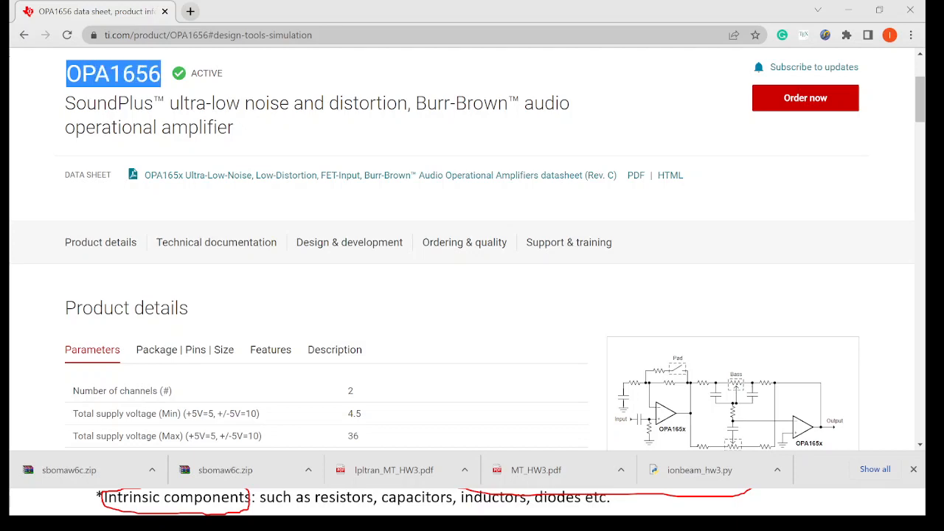
Examine the OPA1656 product page's header, highlighting the part name, the operational amplifier description and the page address.
scroll(179, 122, up, 2)
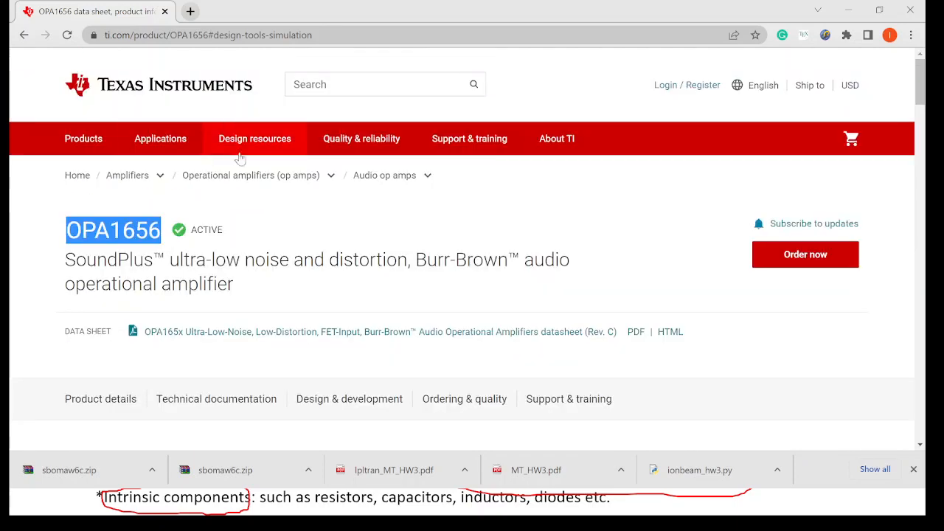
scroll(332, 280, down, 2)
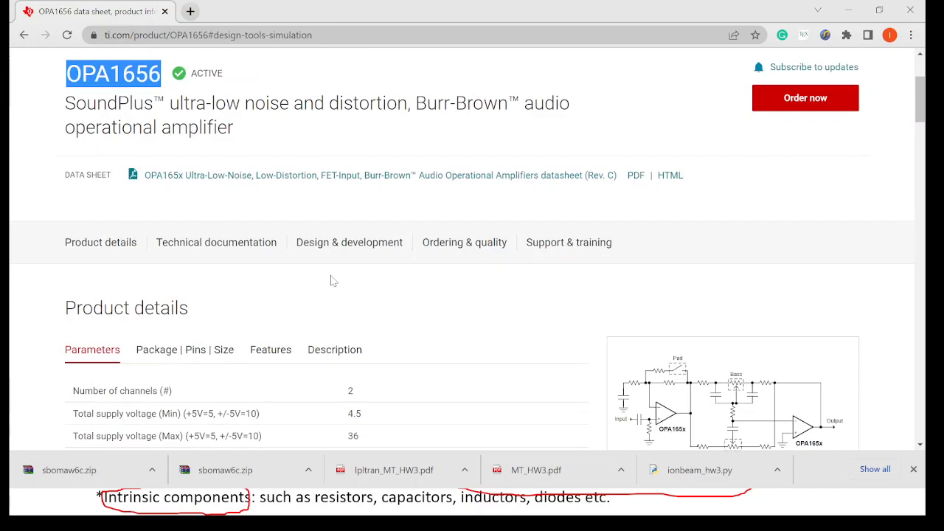
scroll(332, 278, up, 2)
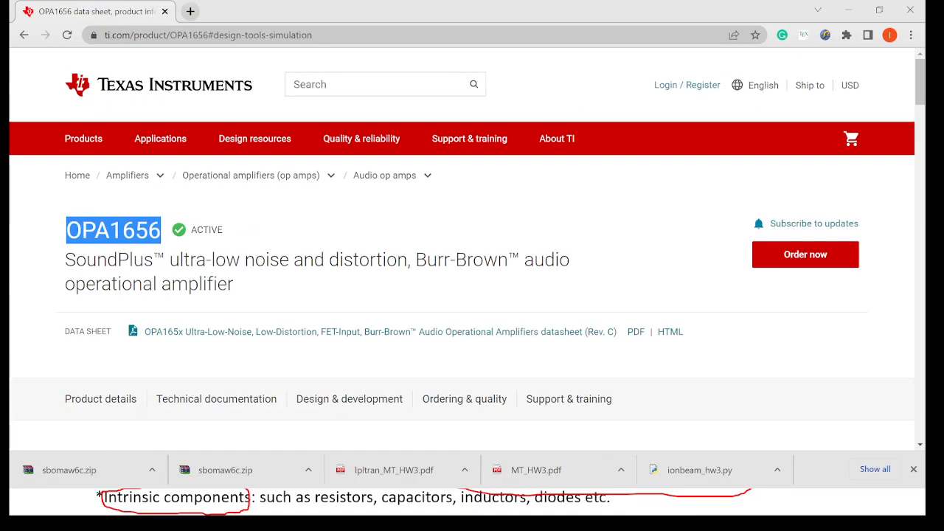
drag(229, 284, 65, 284)
scroll(404, 281, down, 2)
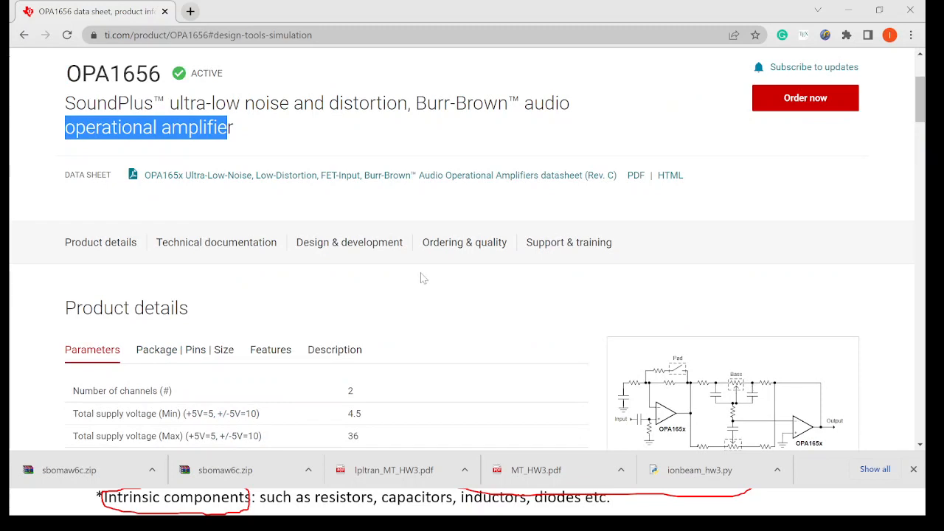
drag(65, 74, 162, 74)
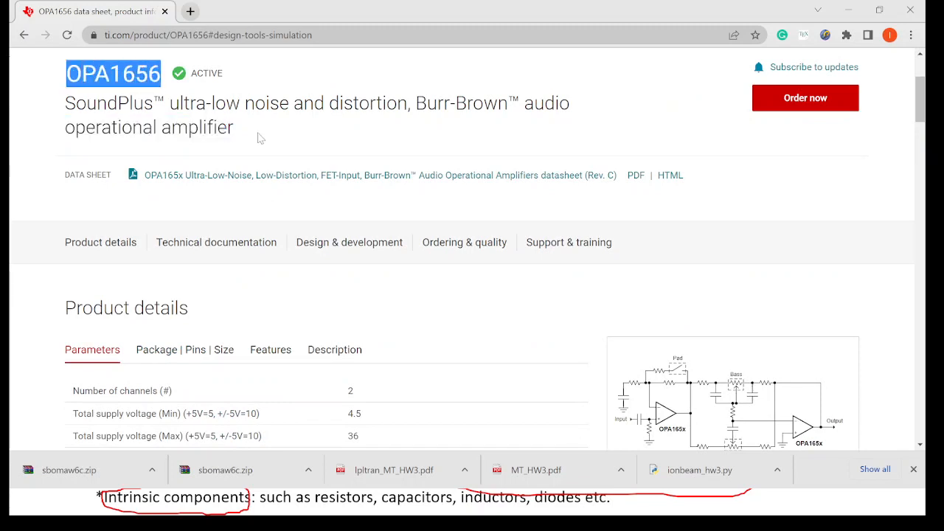
scroll(147, 89, up, 2)
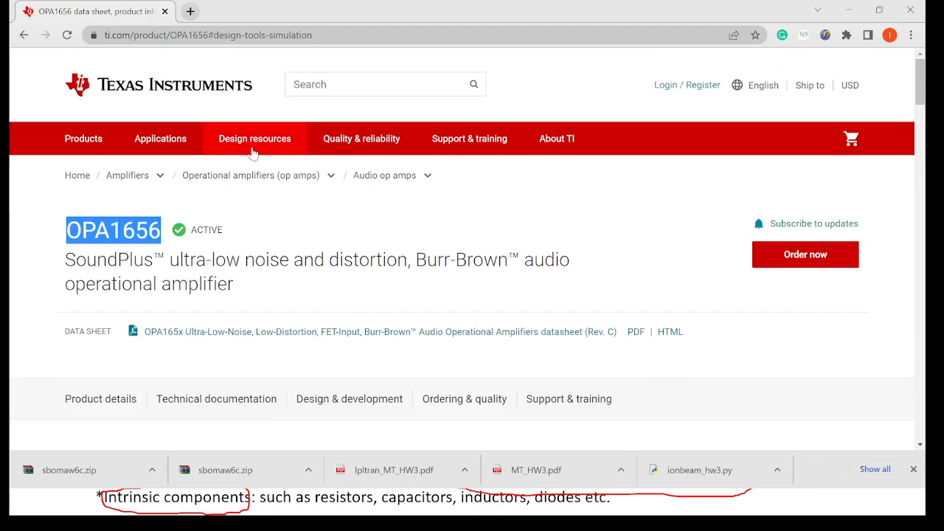
click(540, 281)
click(367, 35)
click(366, 35)
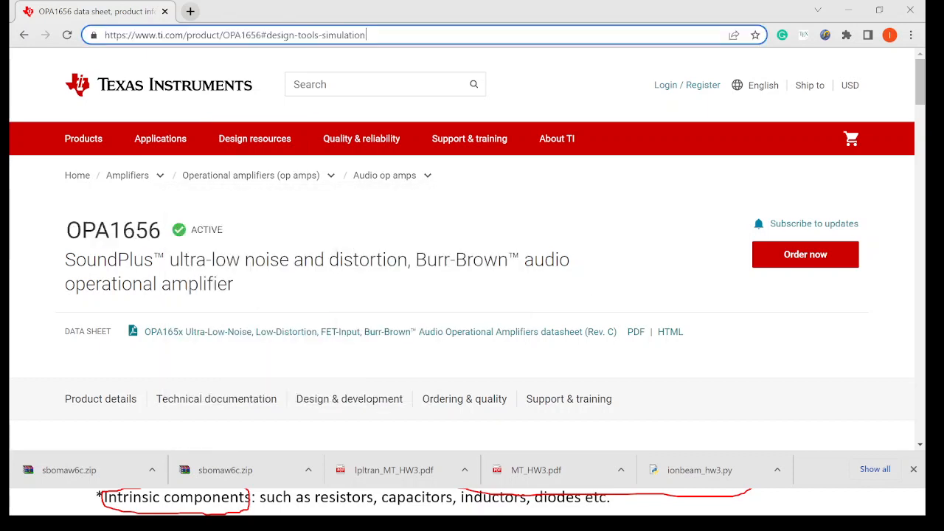
drag(365, 35, 104, 35)
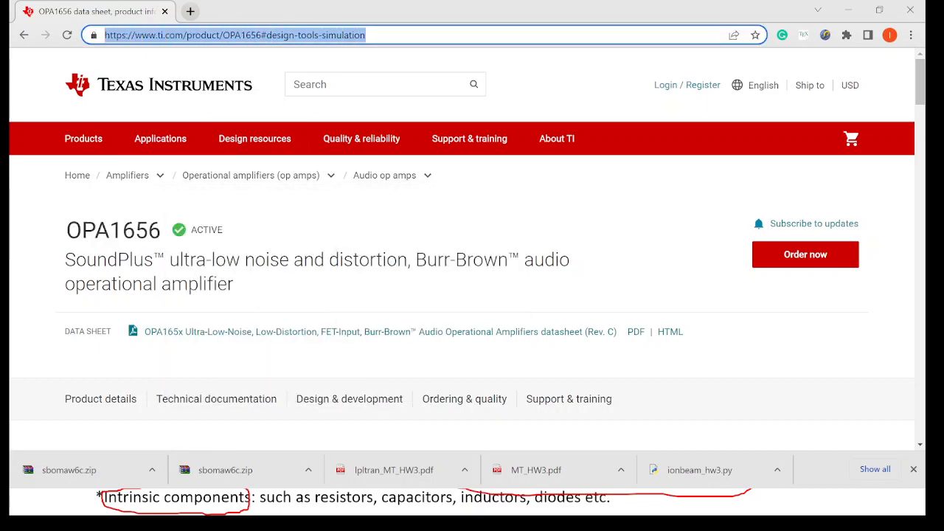
click(376, 35)
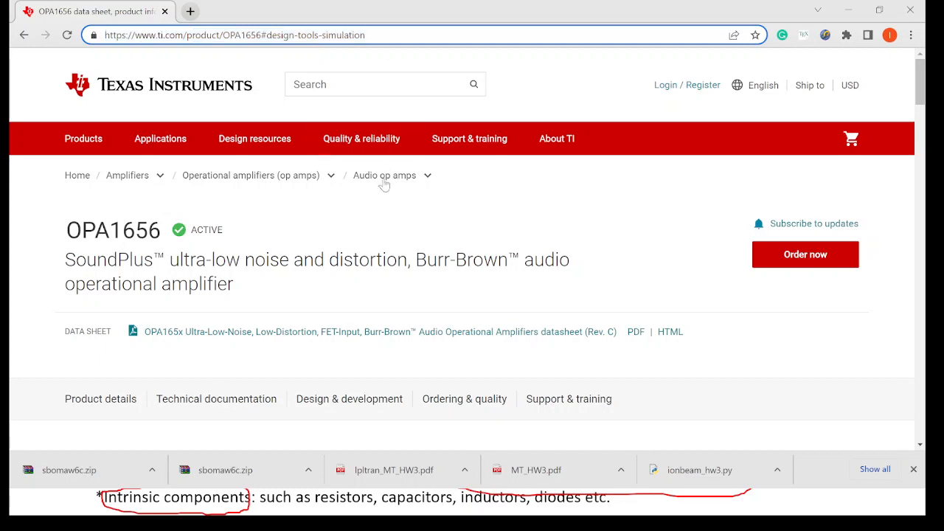
drag(66, 231, 161, 231)
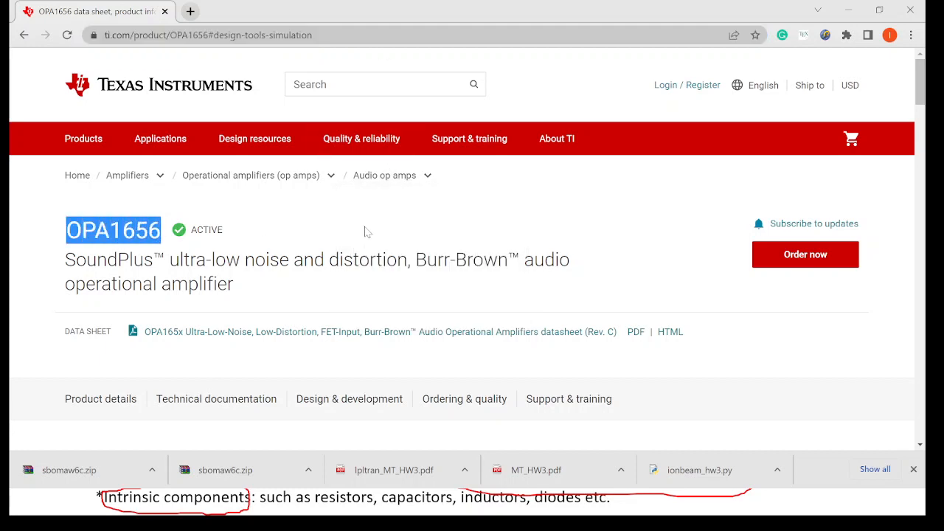
Go to the product's Design & development section and highlight PSpice in the OPA1656 PSpice Model (Rev. C) entry.
scroll(361, 233, down, 2)
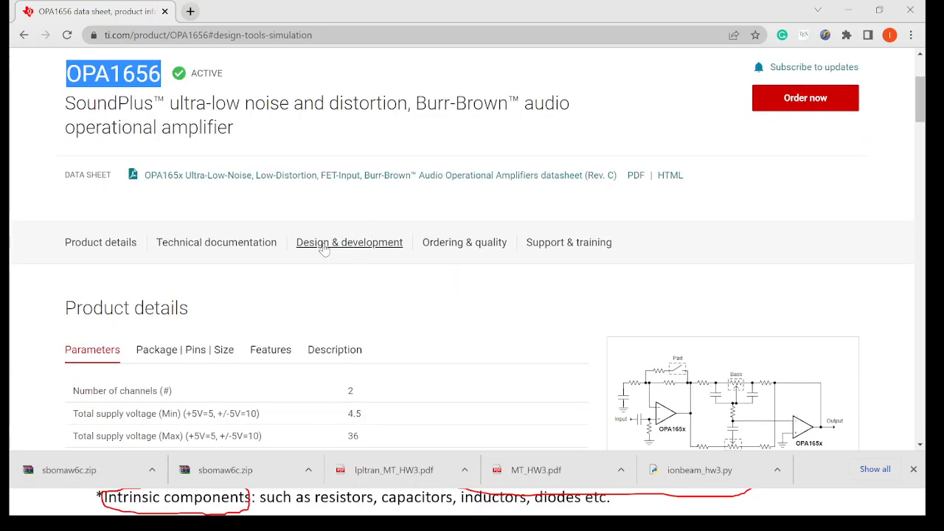
click(377, 249)
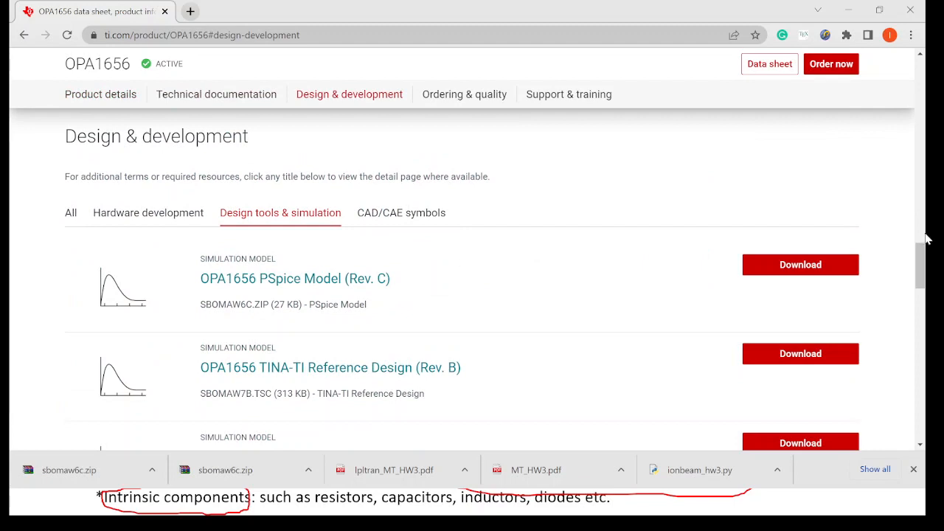
scroll(435, 214, down, 1)
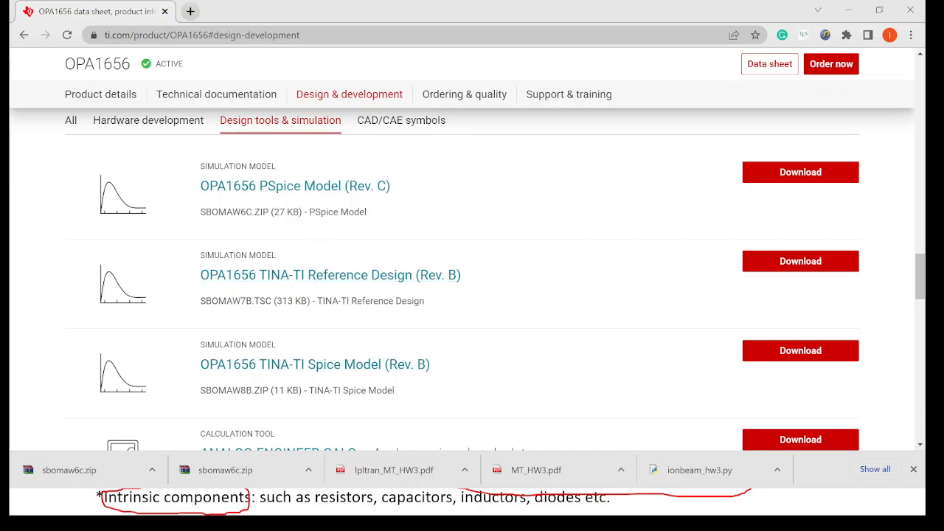
drag(309, 211, 339, 212)
Download the OPA1656 PSpice Model (Rev. C) and save sbomaw6c.zip in the Downloads folder.
click(800, 171)
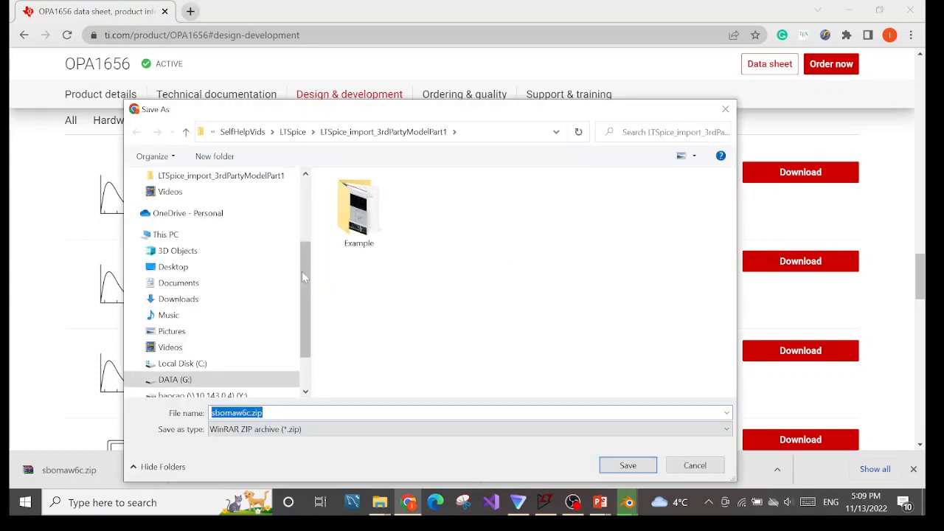
scroll(203, 258, up, 2)
scroll(212, 269, up, 1)
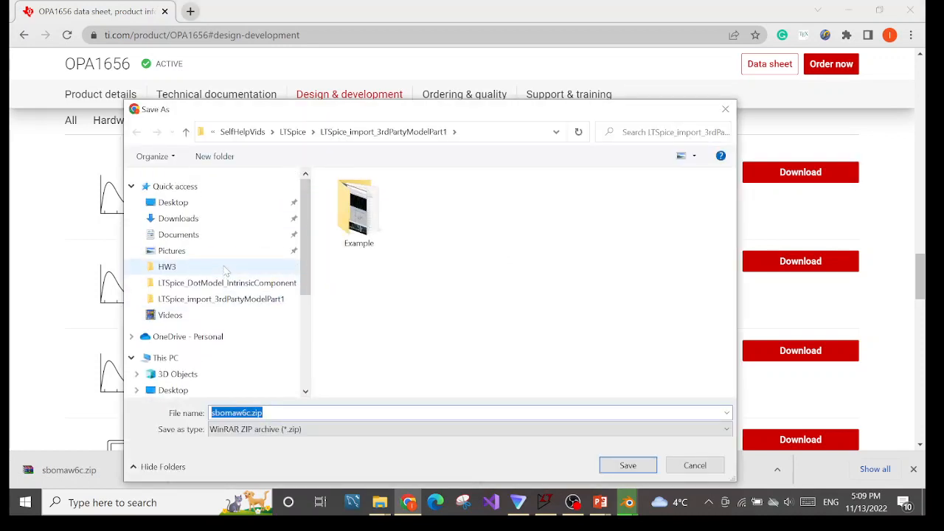
click(199, 219)
click(606, 466)
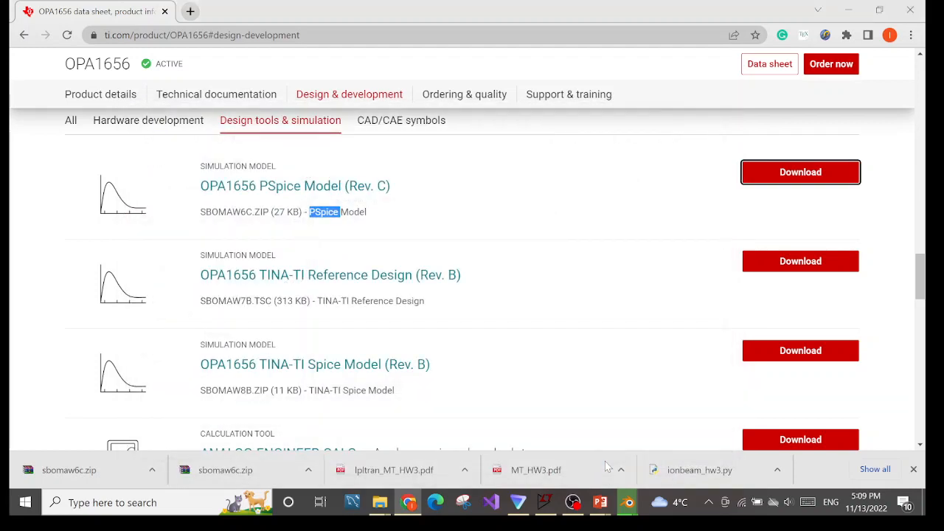
Show the newly downloaded sbomaw6c.zip in File Explorer and extract it to a sbomaw6c folder.
click(152, 469)
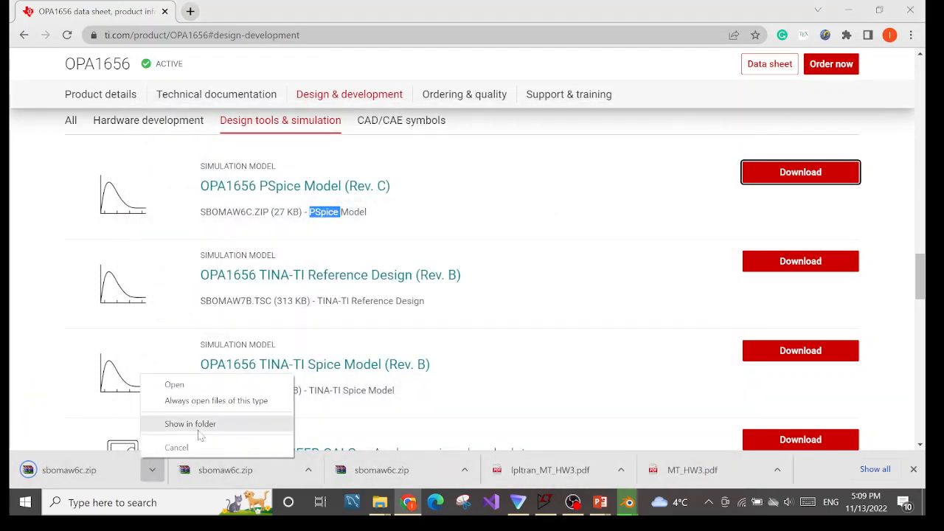
click(169, 424)
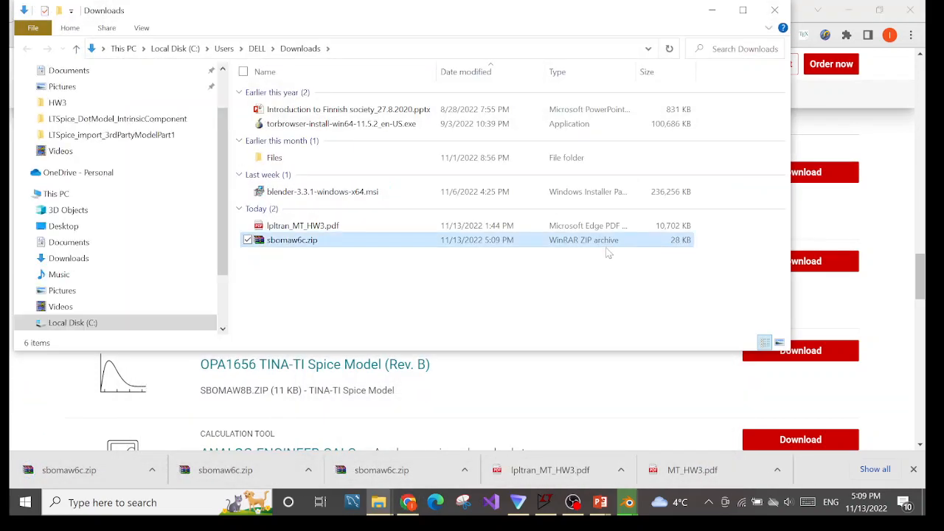
click(297, 243)
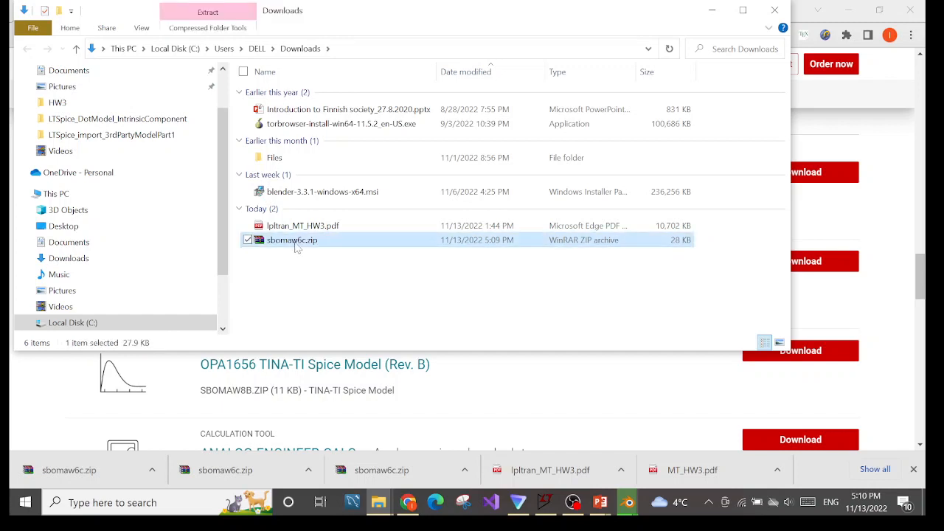
right_click(295, 248)
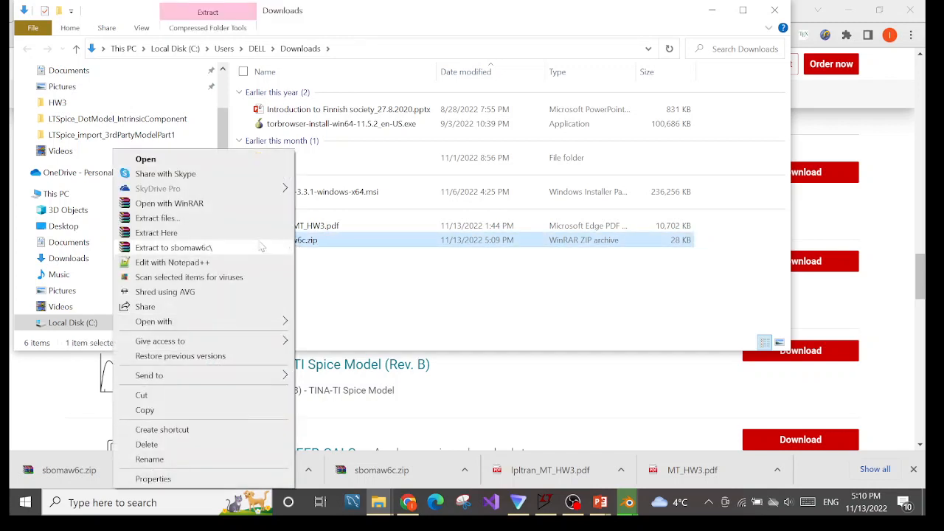
click(223, 250)
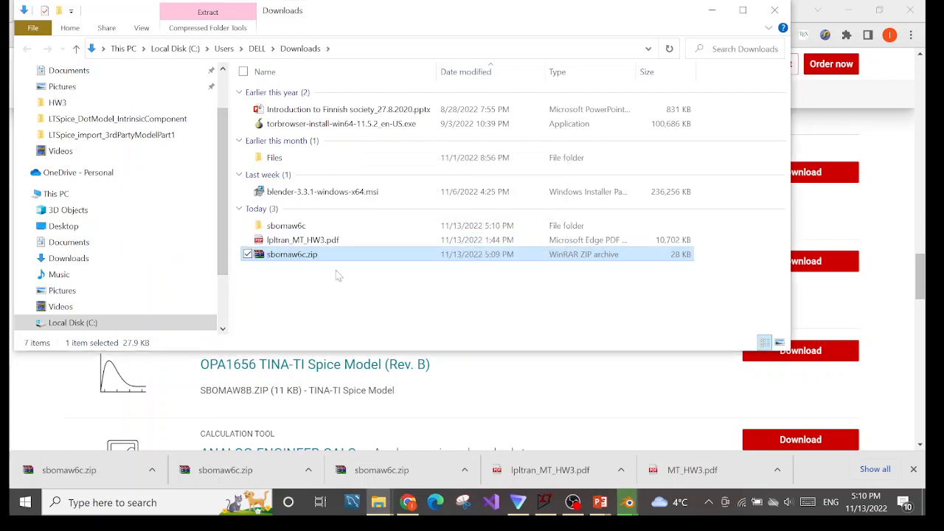
Open the extracted sbomaw6c folder and select the OPA1656.LIB file.
click(320, 229)
double_click(319, 229)
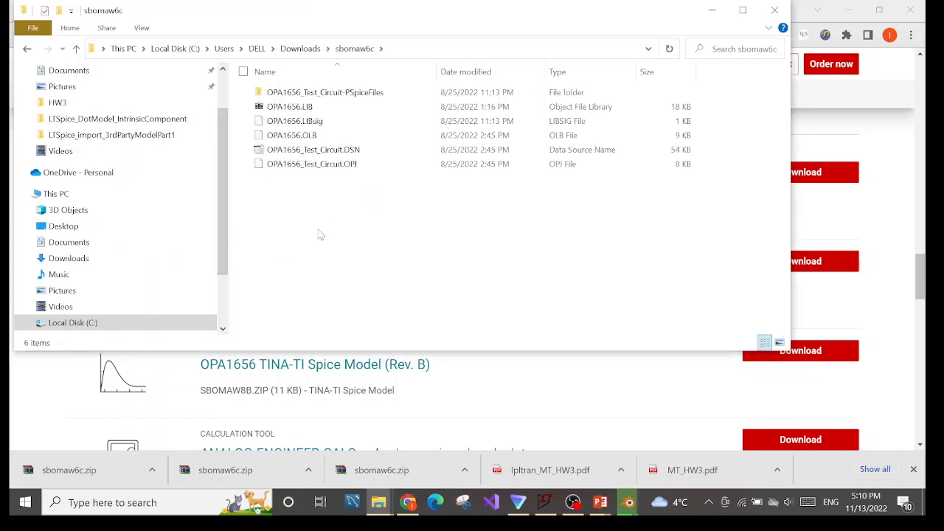
click(310, 109)
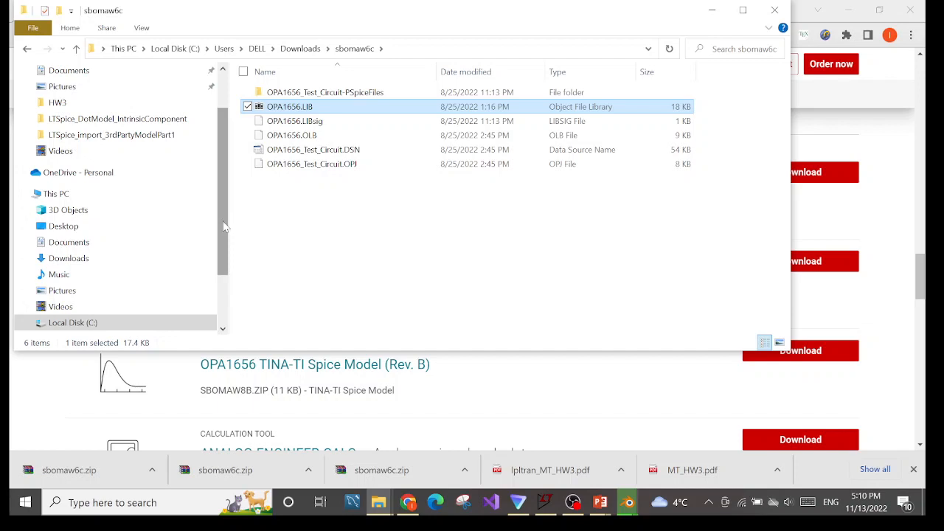
Browse to the LTspice library folder at C:\Program Files\LTC\LTspiceXVII\lib.
scroll(223, 232, down, 2)
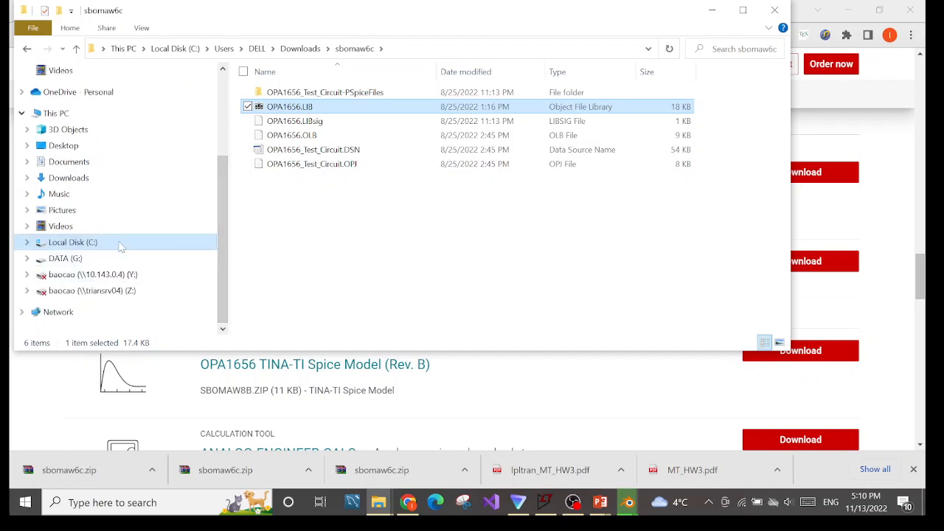
click(118, 244)
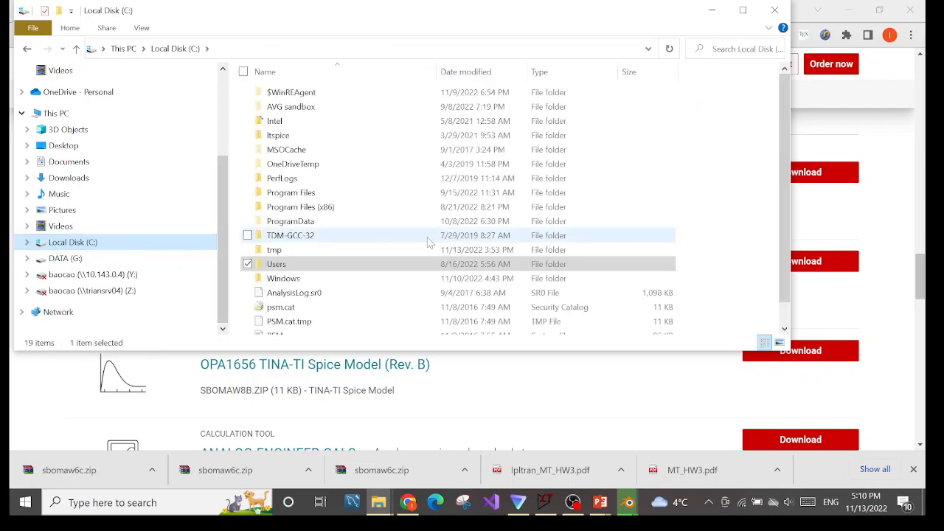
double_click(362, 196)
click(362, 208)
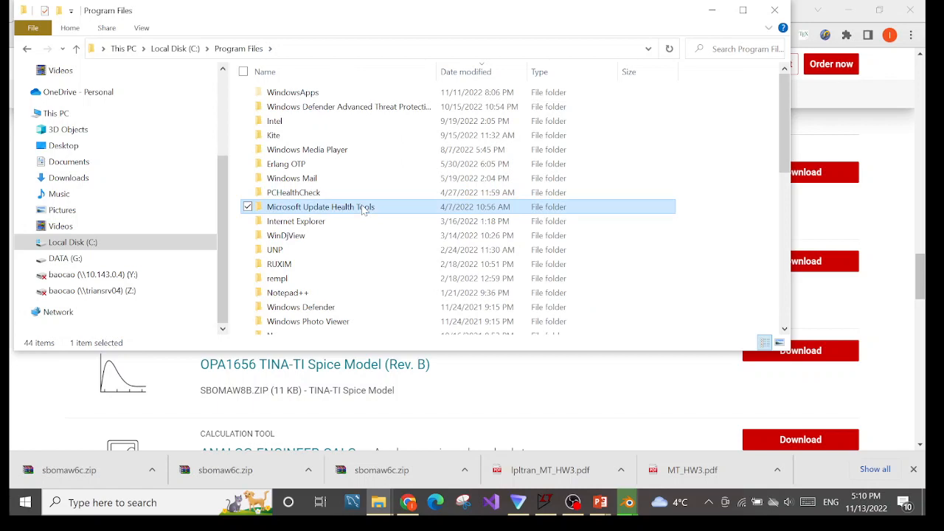
text(ltc)
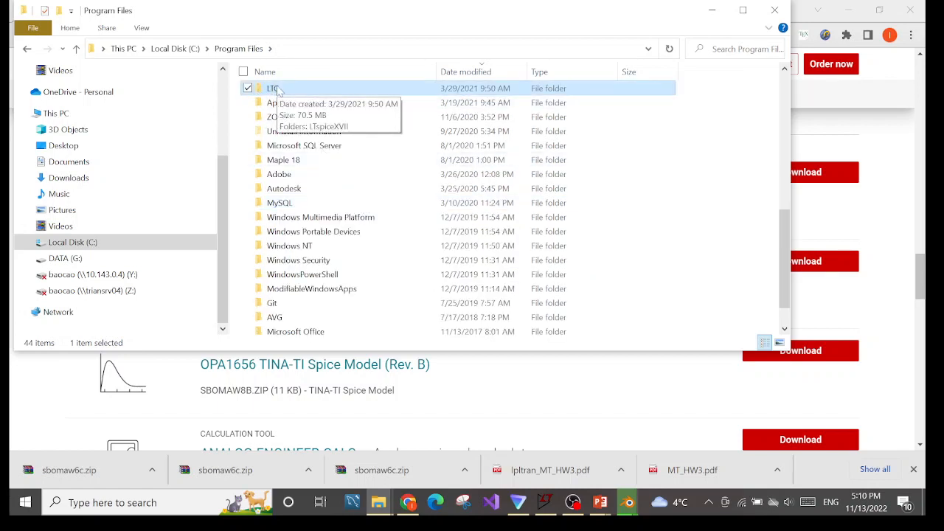
double_click(277, 89)
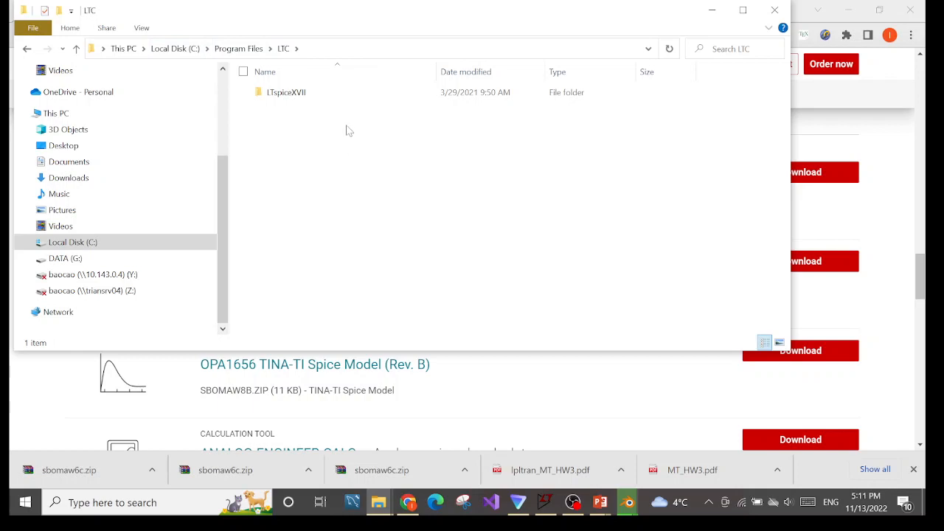
double_click(309, 94)
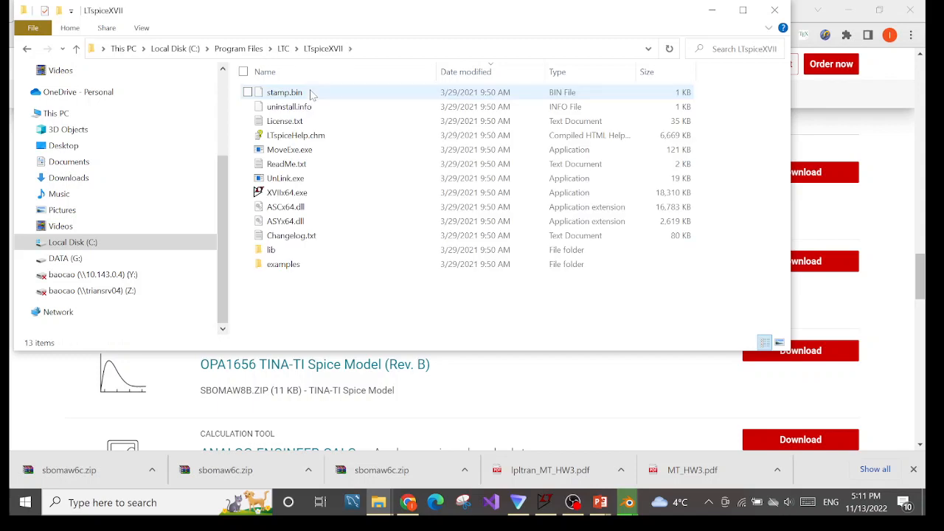
double_click(290, 252)
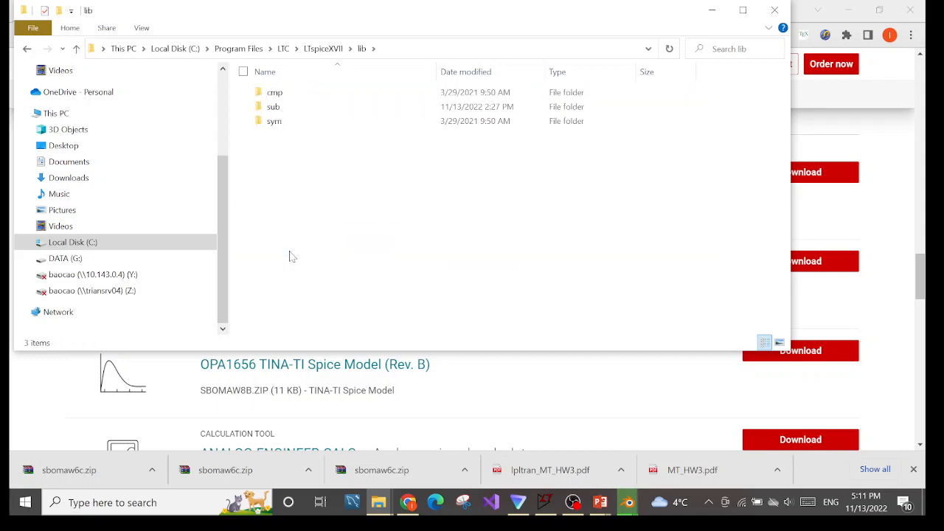
Look into the sym folder and return to the lib folder.
click(281, 125)
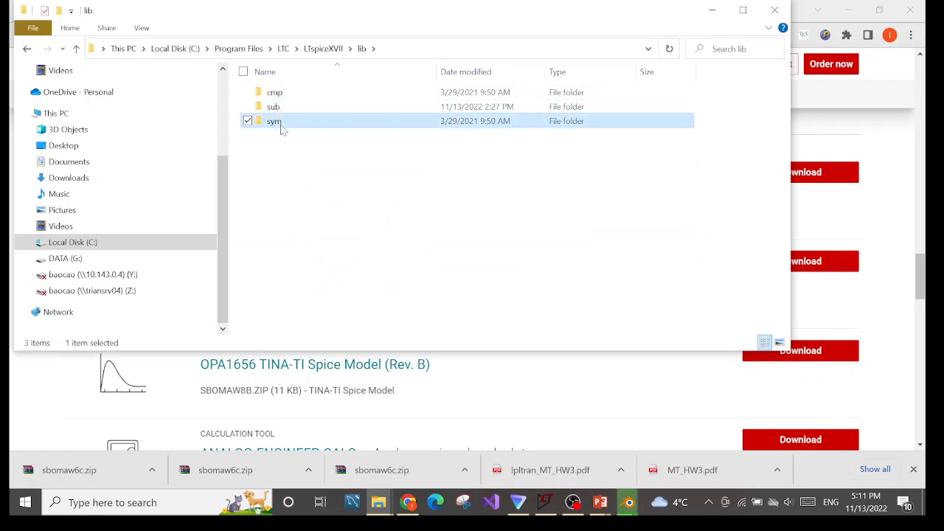
double_click(280, 125)
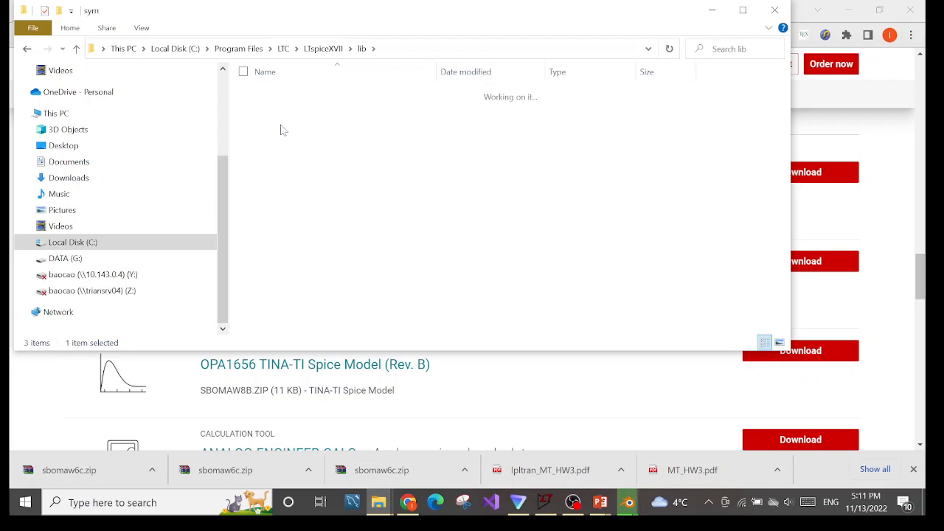
click(26, 48)
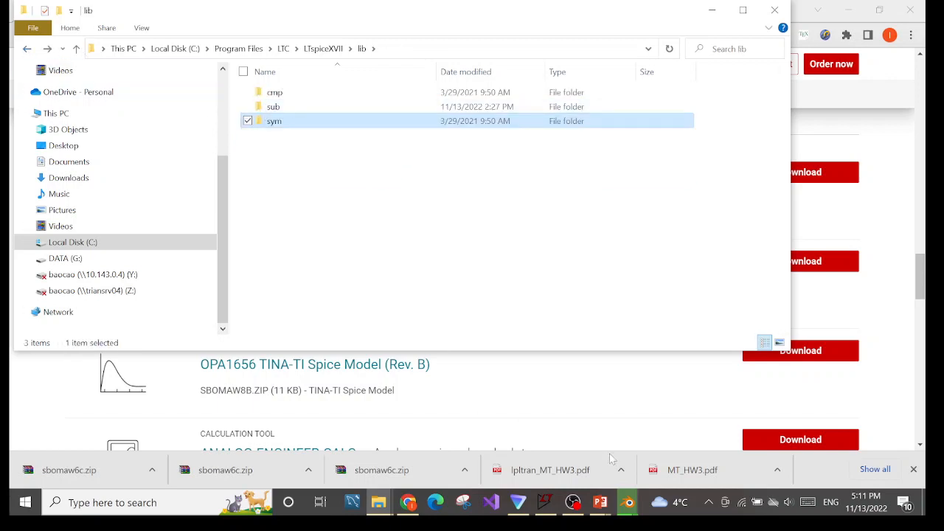
Switch to the running PowerPoint slide show with the Symbol and Value/Characteristic table.
mouse_move(600, 503)
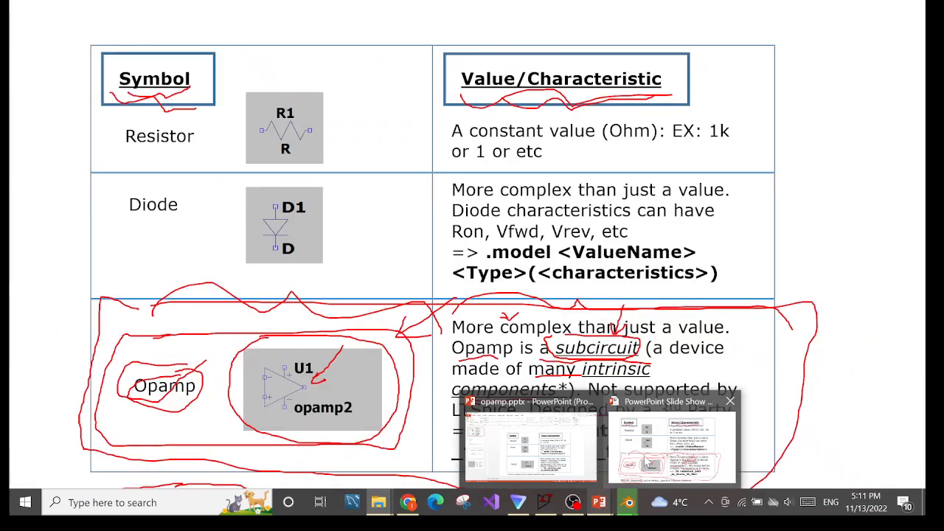
click(646, 456)
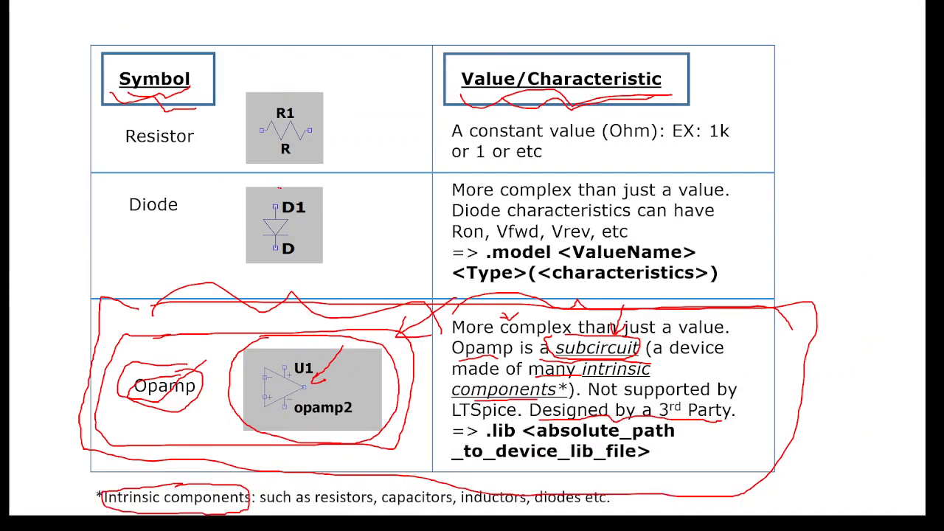
Circle the diode and resistor symbols on the slide with the pen, and select the sub folder in File Explorer.
mouse_move(279, 186)
mouse_down()
mouse_move(255, 259)
mouse_move(298, 183)
mouse_move(259, 179)
mouse_up()
mouse_move(288, 95)
mouse_down()
mouse_move(241, 118)
mouse_move(308, 154)
mouse_move(277, 95)
mouse_up()
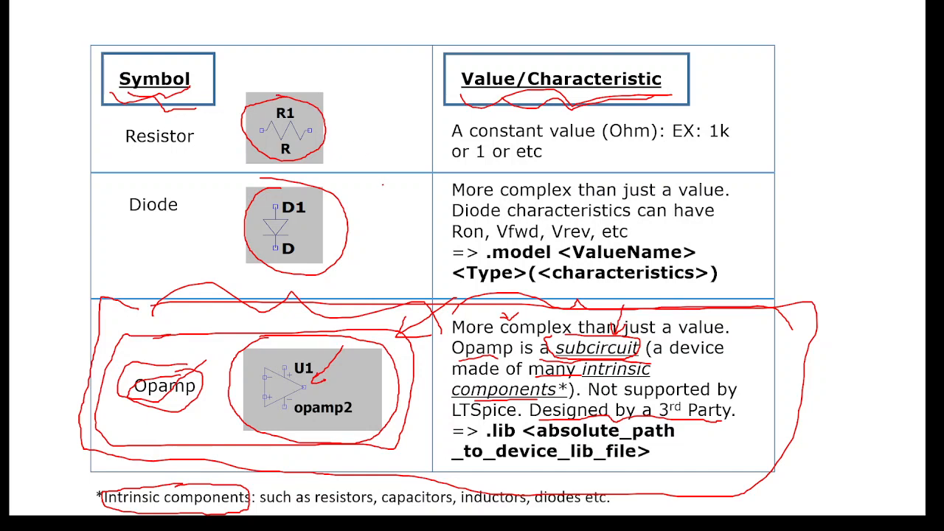
key(alt+Tab)
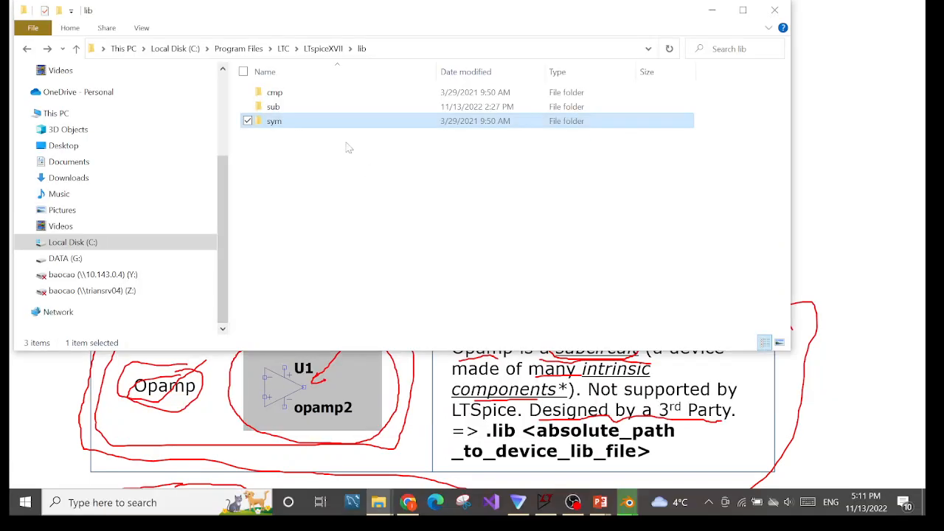
click(305, 107)
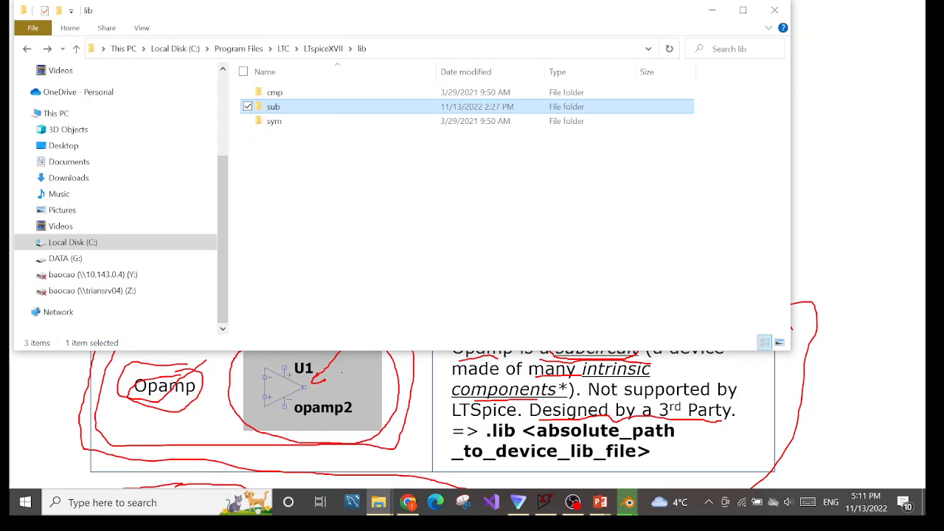
key(alt+Tab)
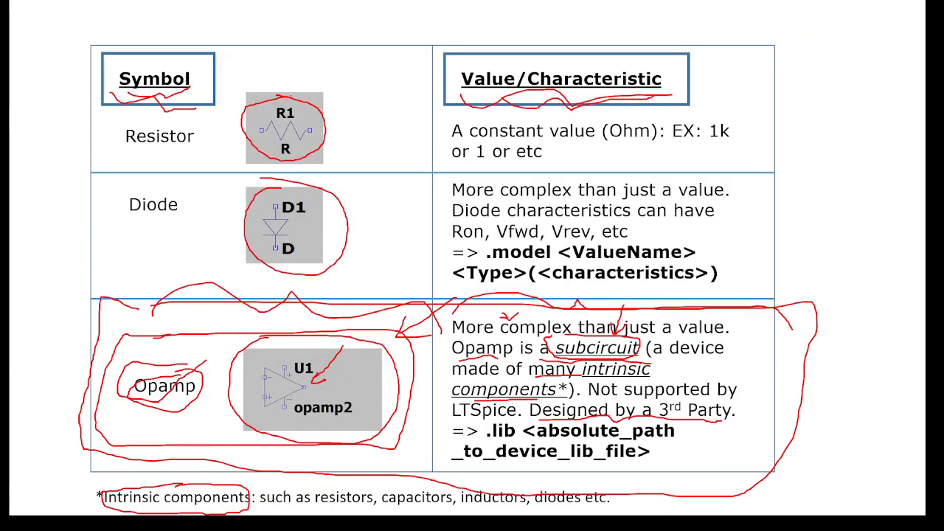
mouse_move(252, 94)
mouse_down()
mouse_move(288, 167)
mouse_move(287, 87)
mouse_up()
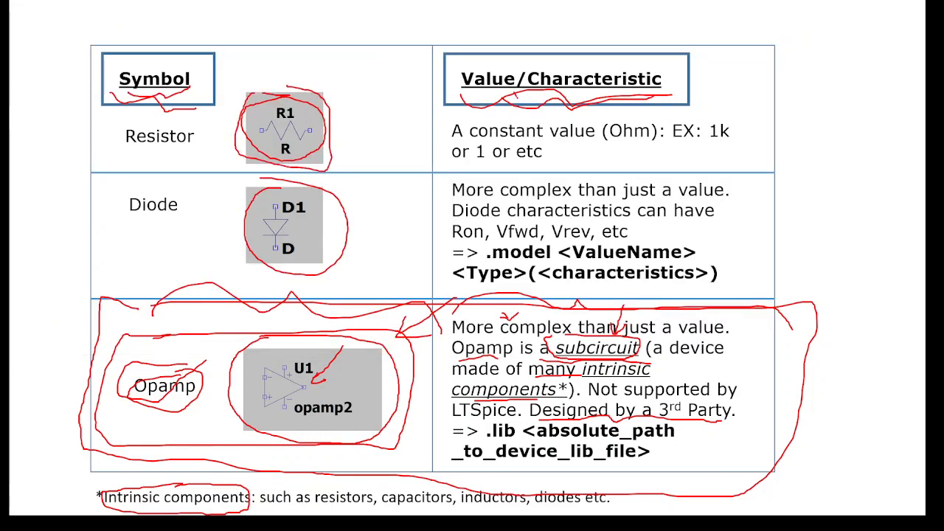
Switch to File Explorer and open the sub folder inside the LTspiceXVII lib folder.
key(alt+Tab)
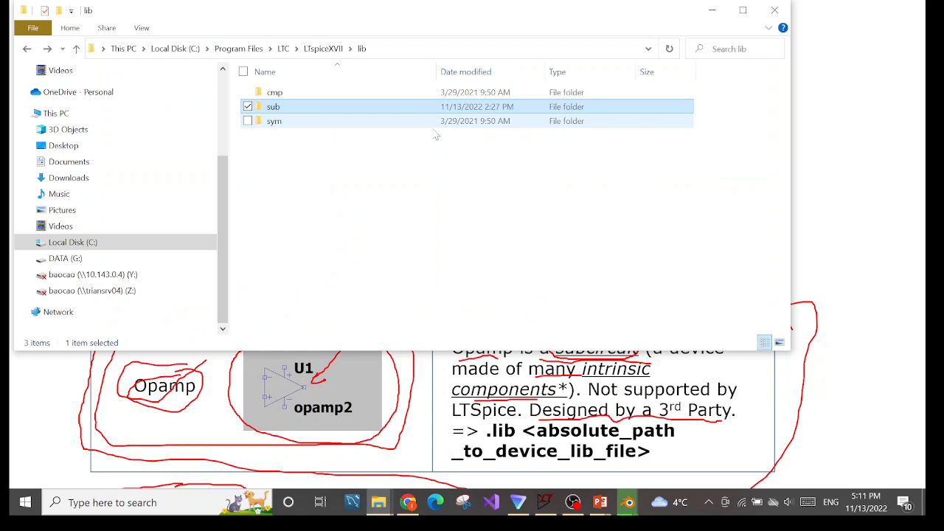
double_click(302, 109)
Look through the sub folder's model files, examining the LT6654, LT6656, LT6657 and LT6658 .lib entries.
scroll(354, 155, down, 10)
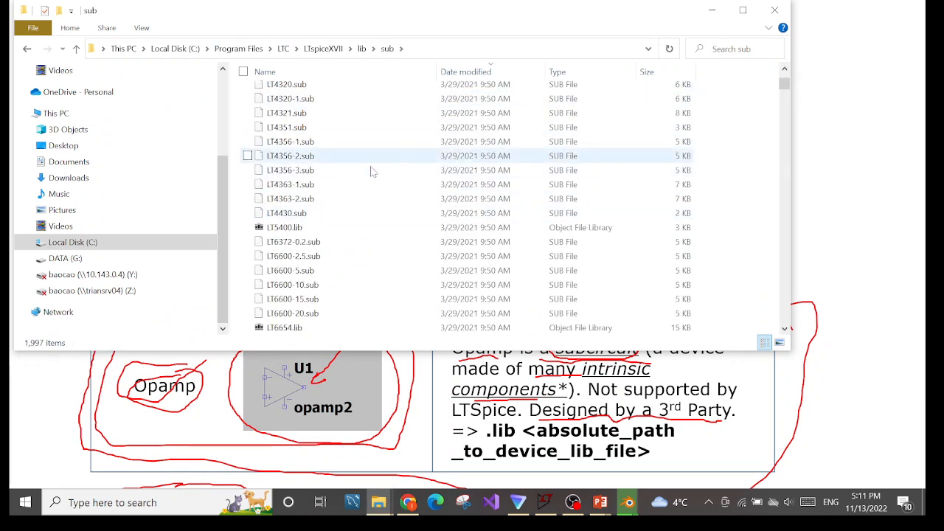
scroll(352, 211, down, 3)
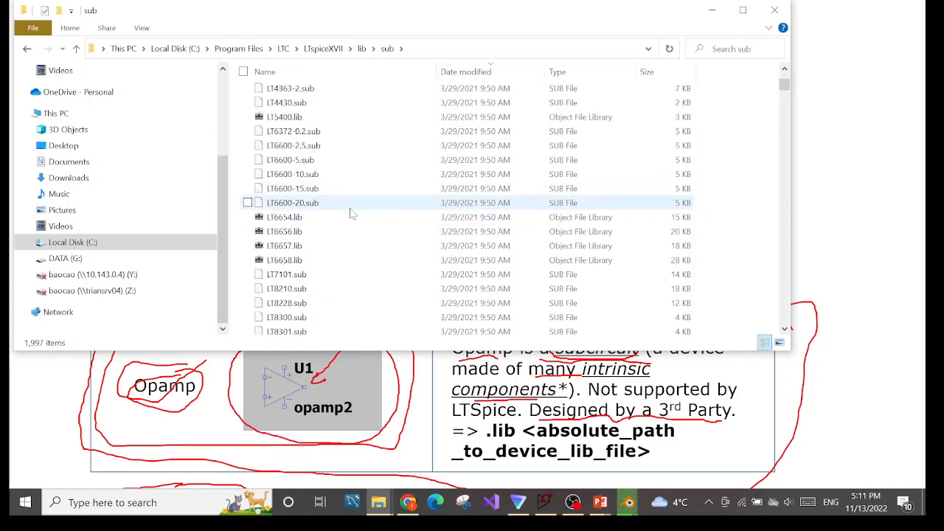
click(283, 231)
click(287, 245)
click(303, 260)
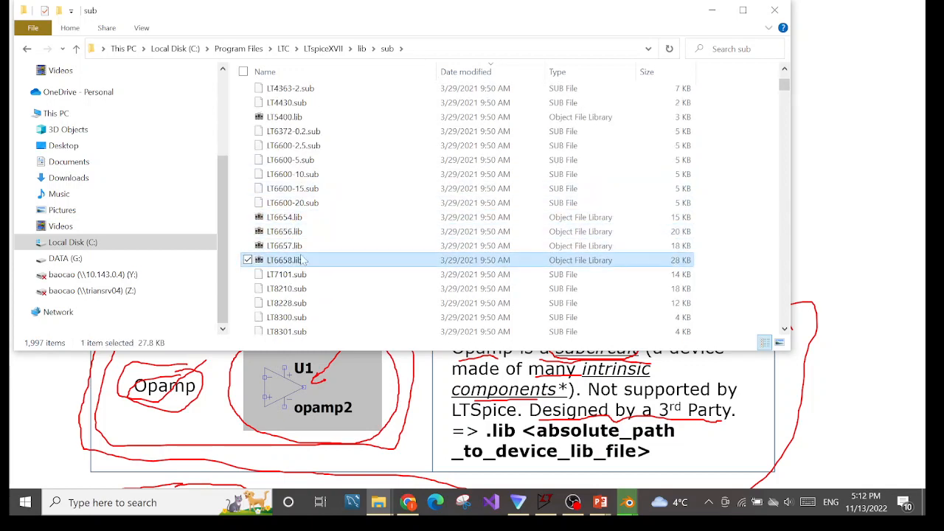
click(304, 247)
click(307, 233)
click(307, 219)
click(307, 235)
click(304, 251)
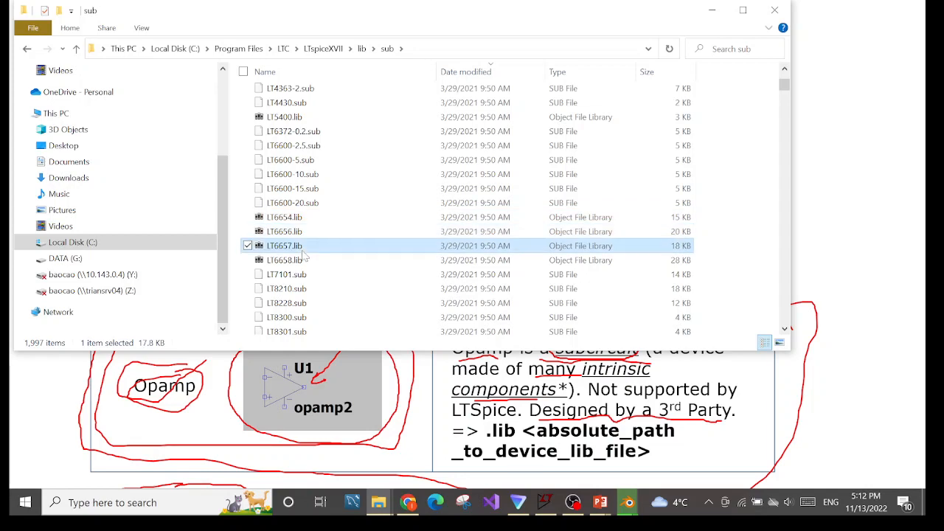
click(305, 260)
scroll(405, 258, up, 15)
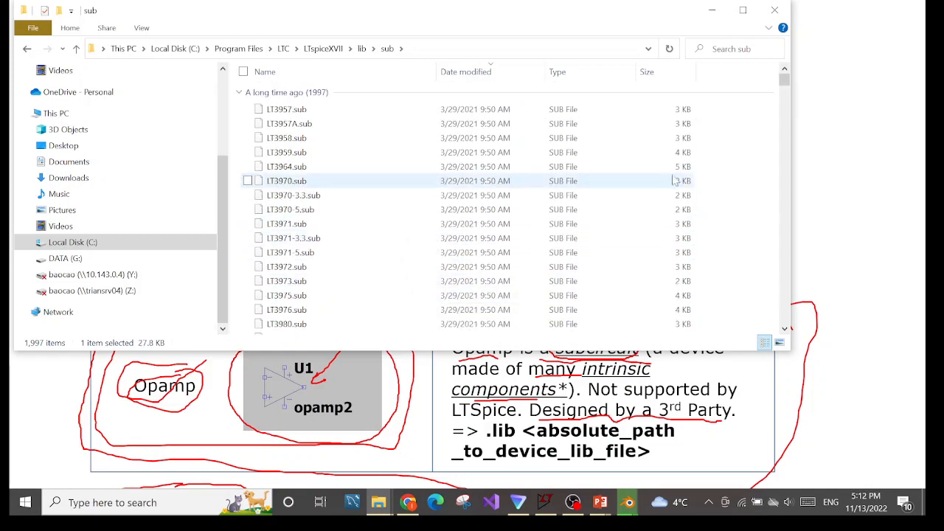
Paste the copied OPA1656.LIB file into the LTspice sub folder, keeping its file name.
click(741, 165)
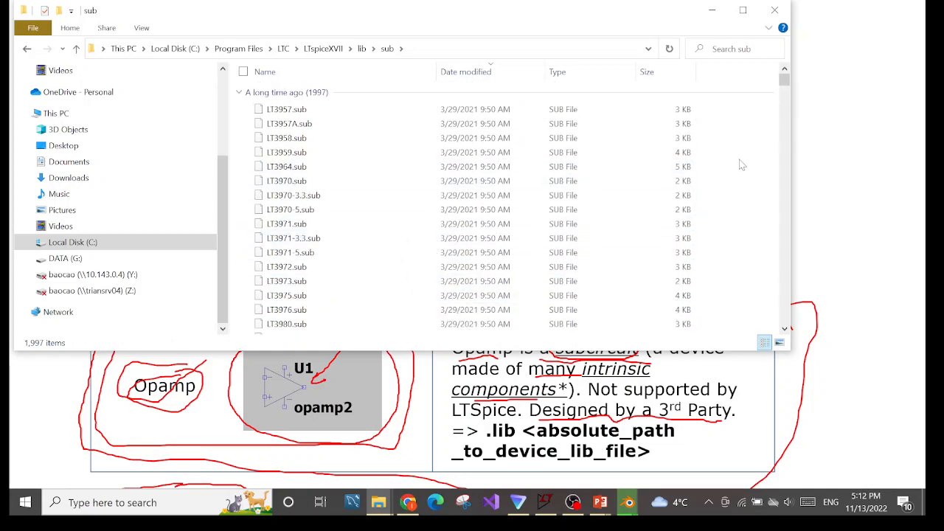
key(ctrl+v)
click(434, 212)
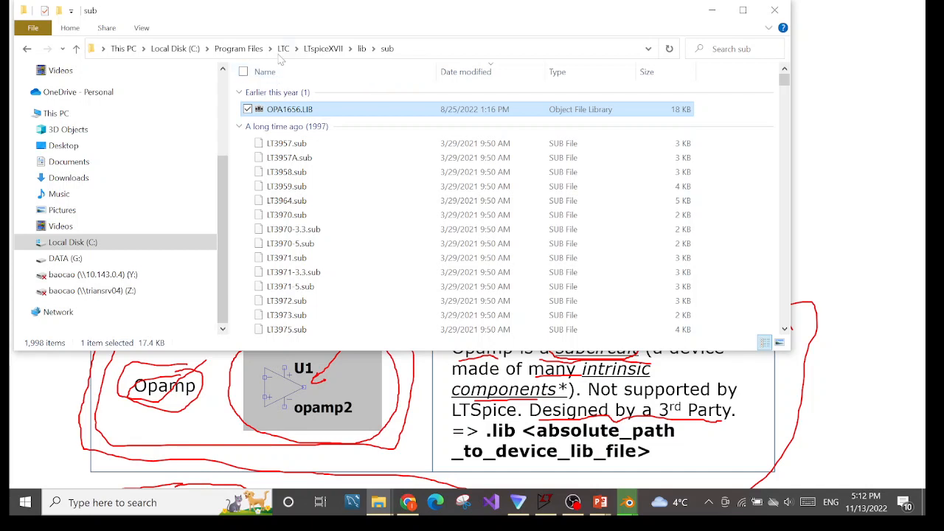
click(293, 112)
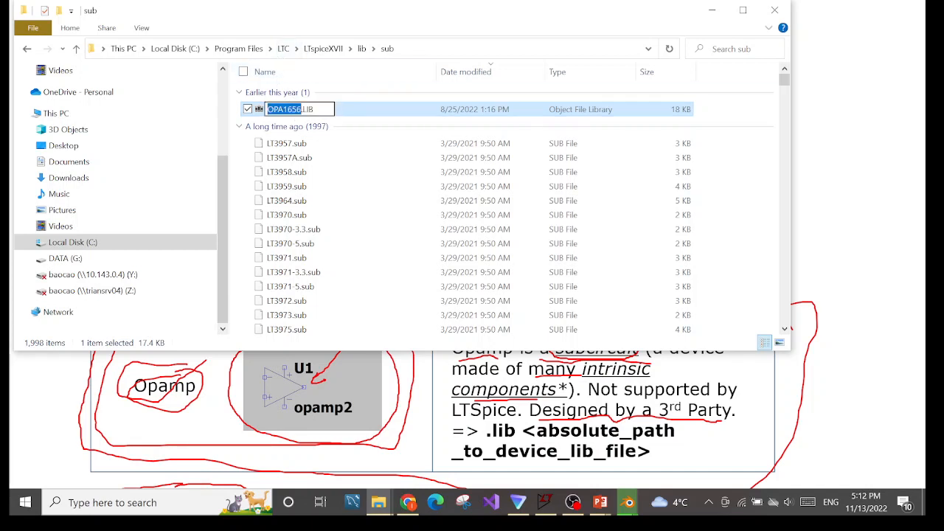
click(359, 115)
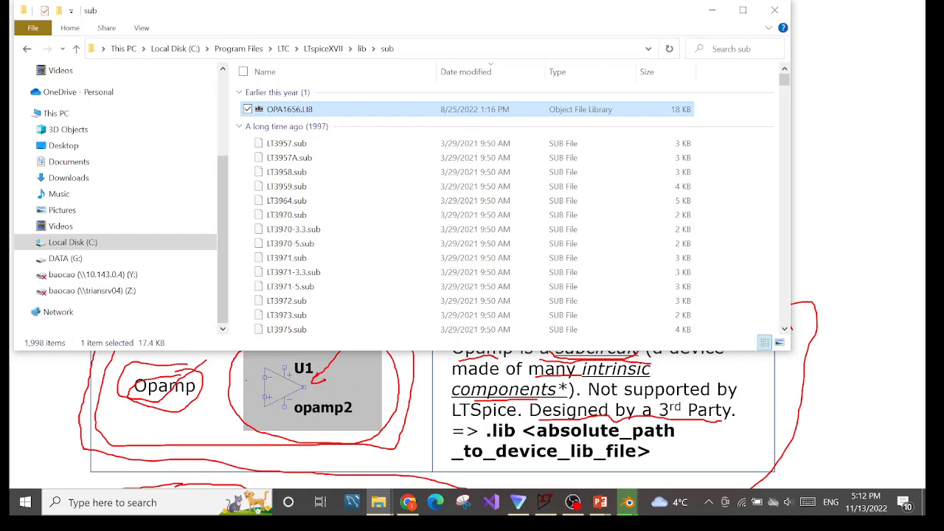
Switch to the PowerPoint slide show and circle the opamp2 symbol in the Opamp row.
key(alt+Tab)
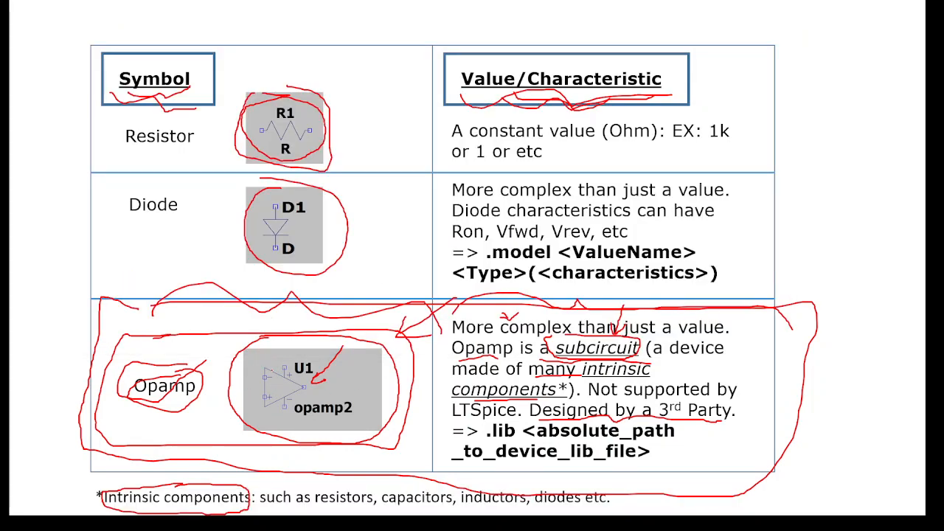
mouse_move(267, 357)
mouse_down()
mouse_move(246, 410)
mouse_move(378, 354)
mouse_move(271, 341)
mouse_up()
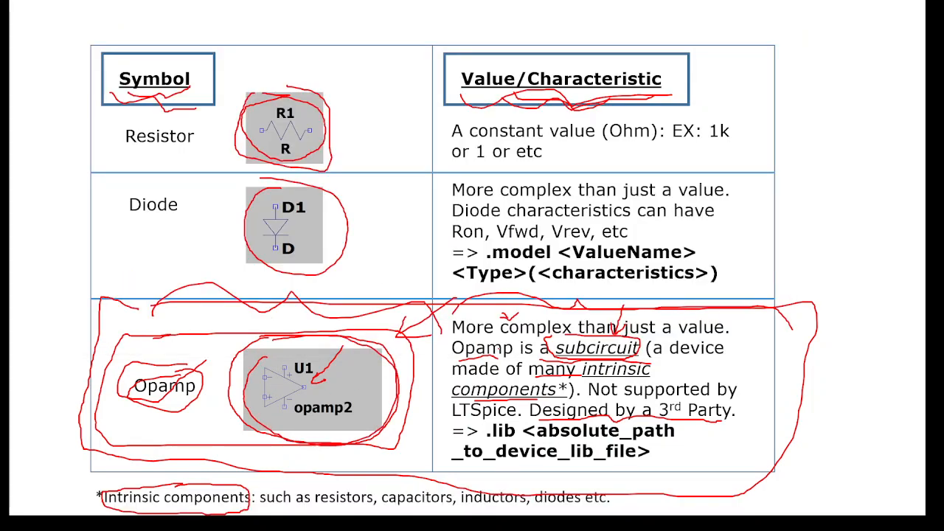
Switch to the LTspice XVII window with the Draft1.asc schematic.
key(alt+Tab)
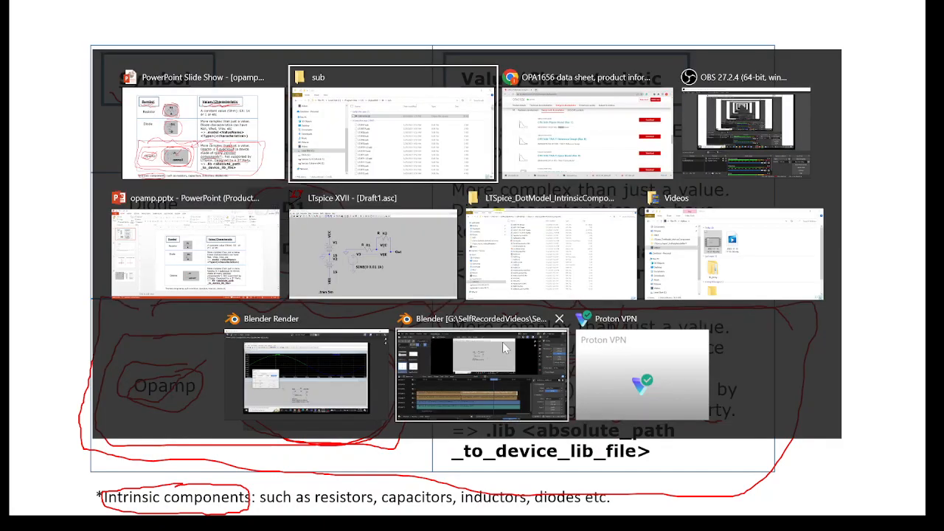
key(alt+Tab)
key(alt+Tab)
key(alt+Tab)
key(alt+Tab)
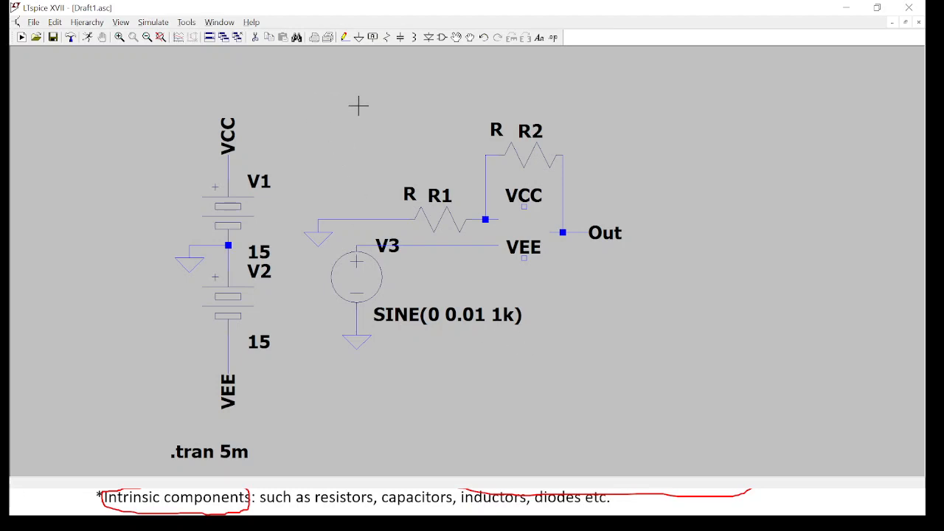
Open the Select Component Symbol dialog for adding a component to the schematic.
key(F2)
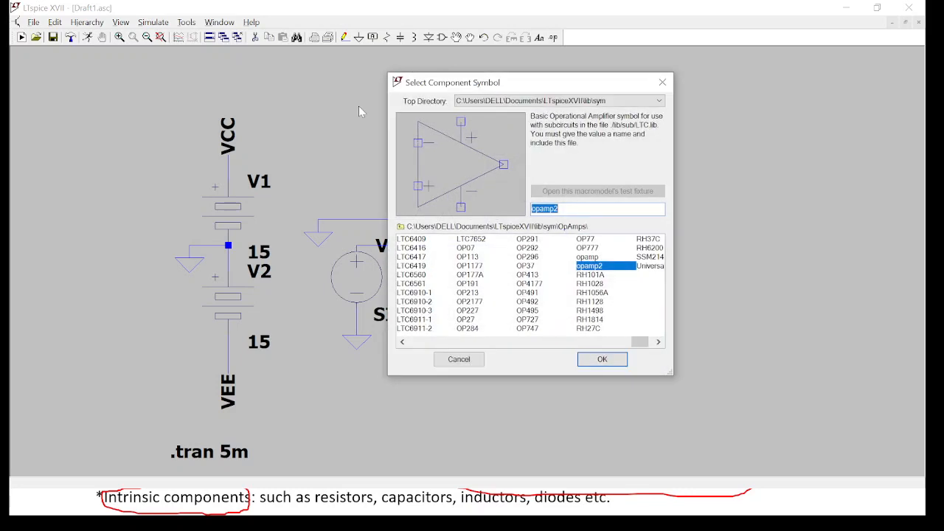
click(659, 80)
right_click(319, 98)
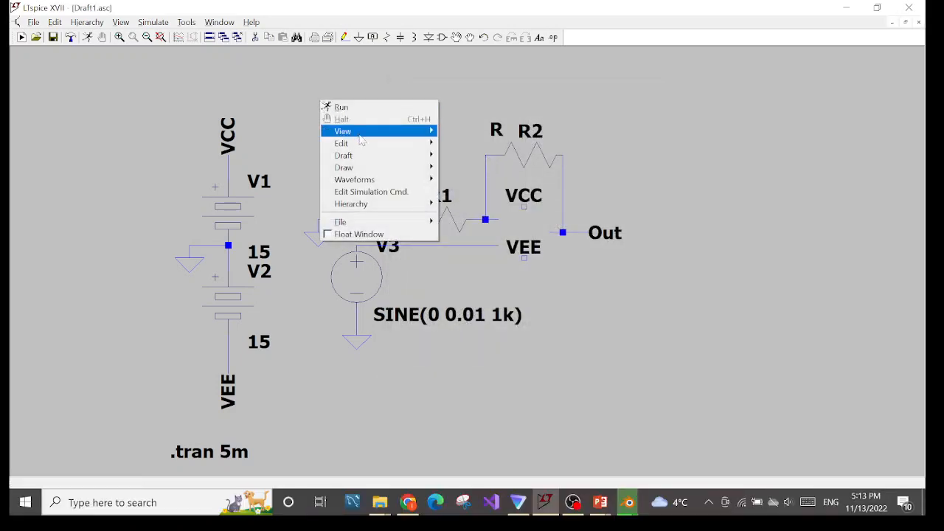
mouse_move(369, 158)
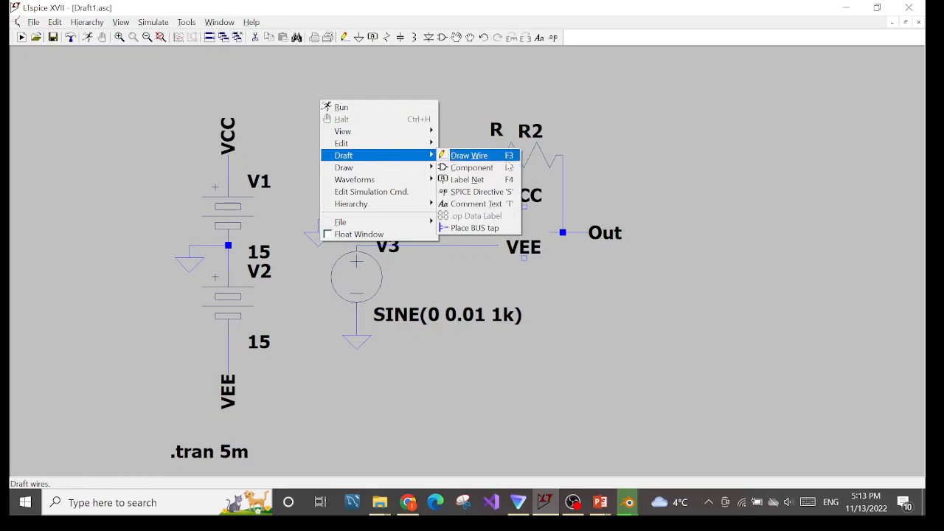
click(507, 167)
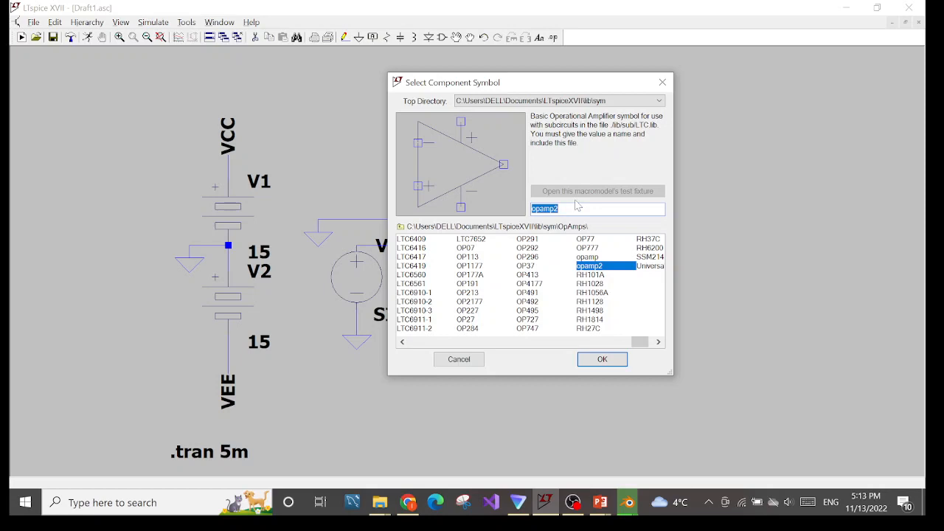
Search the component symbols for opamp, compare the opamp and opamp2 symbols, and select opamp2.
text(opamp)
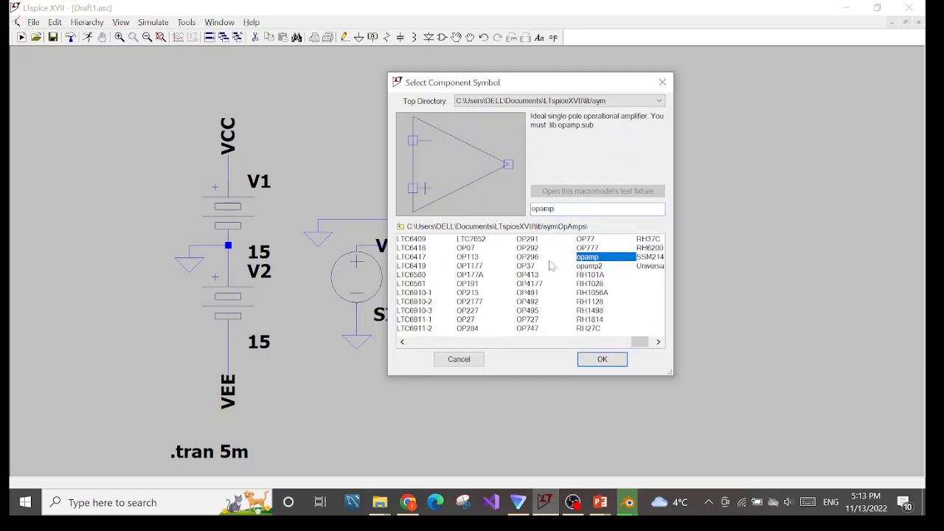
click(595, 267)
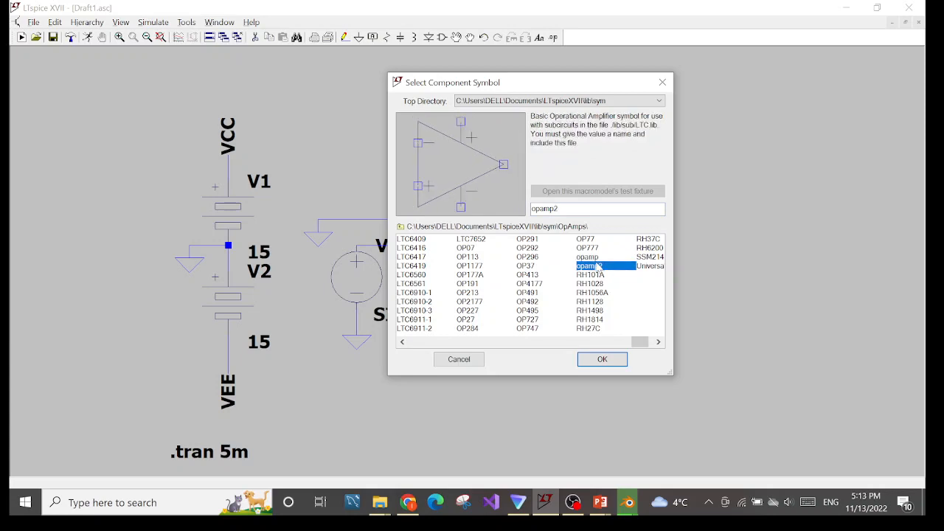
click(596, 257)
click(598, 266)
click(597, 257)
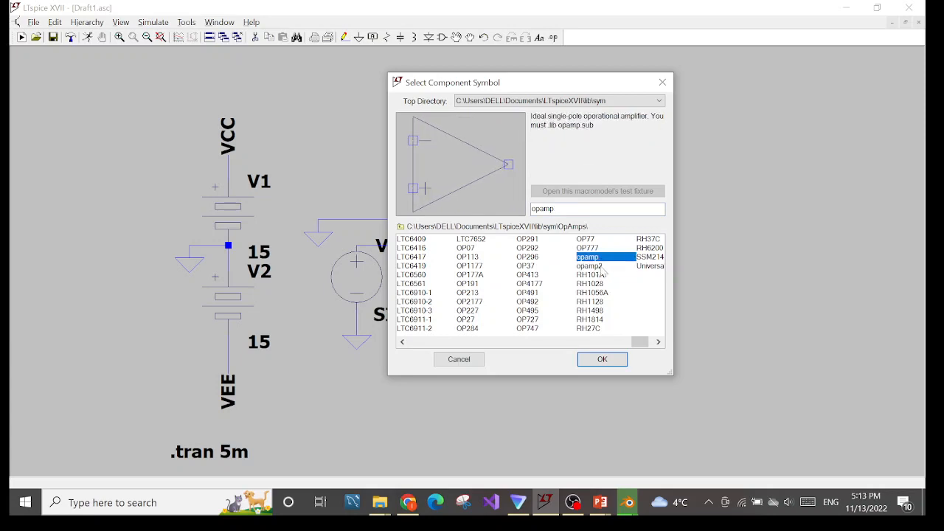
click(600, 267)
click(597, 258)
click(594, 266)
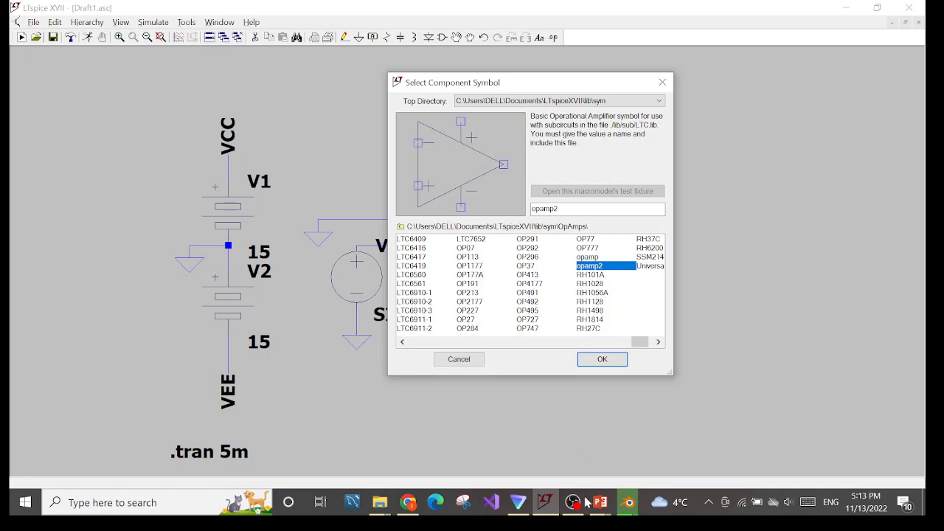
Switch to the File Explorer window showing the LTspice sub folder.
mouse_move(382, 509)
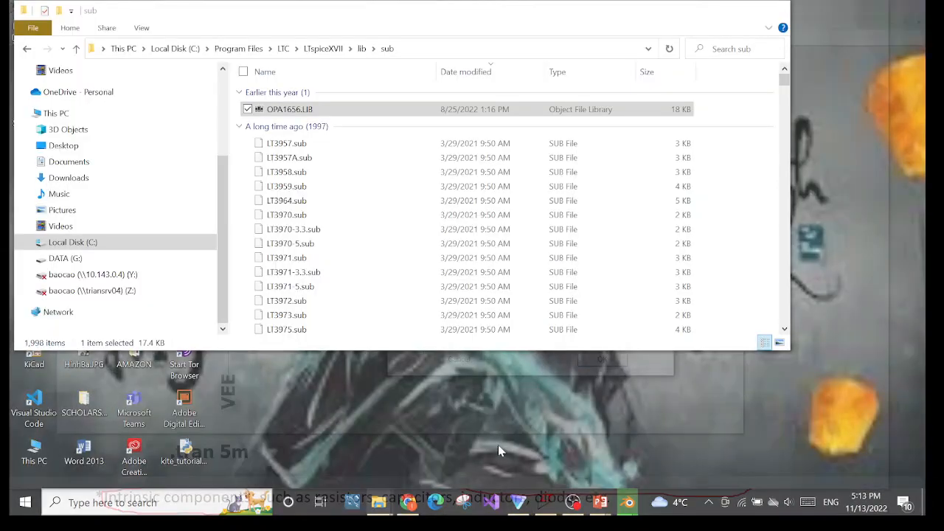
click(498, 444)
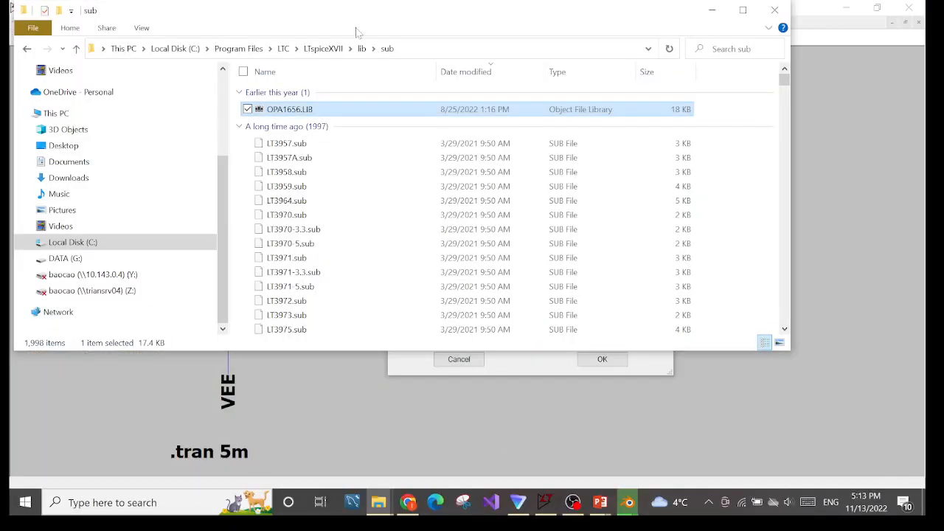
right_click(322, 111)
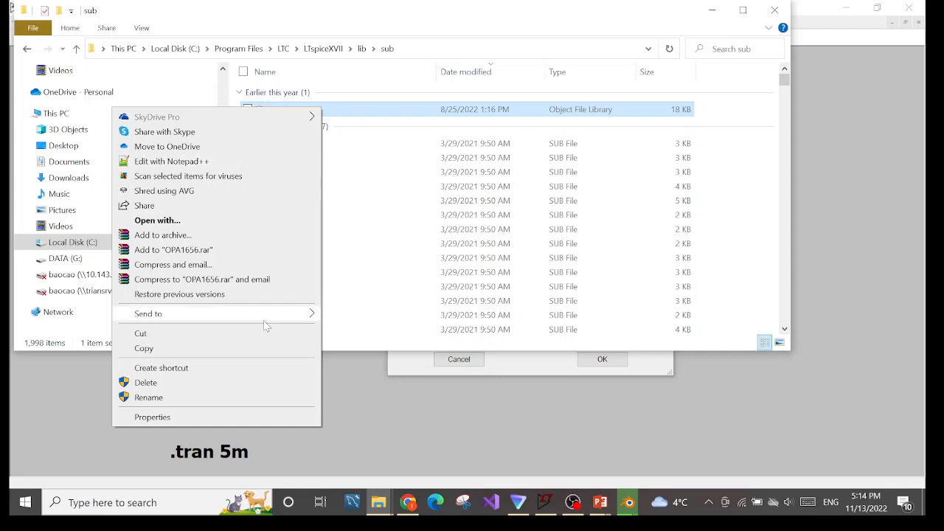
mouse_move(263, 318)
click(251, 221)
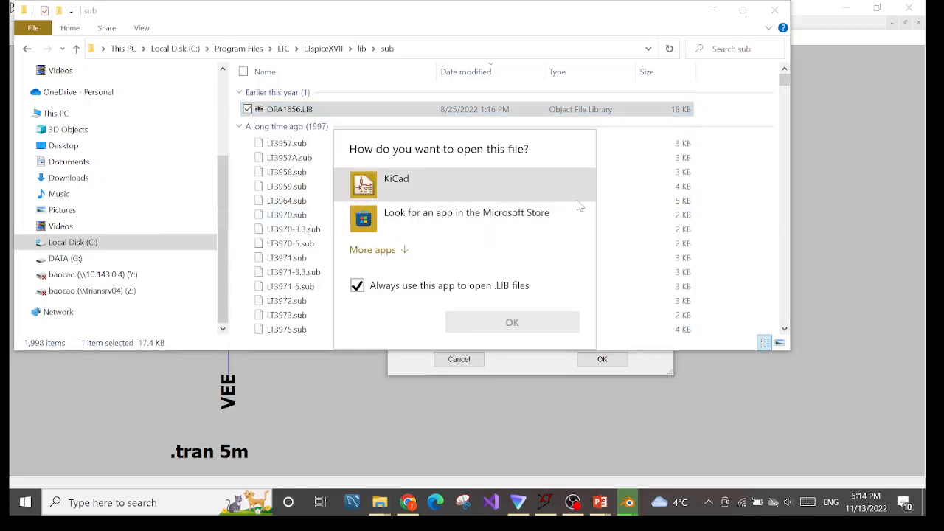
click(672, 145)
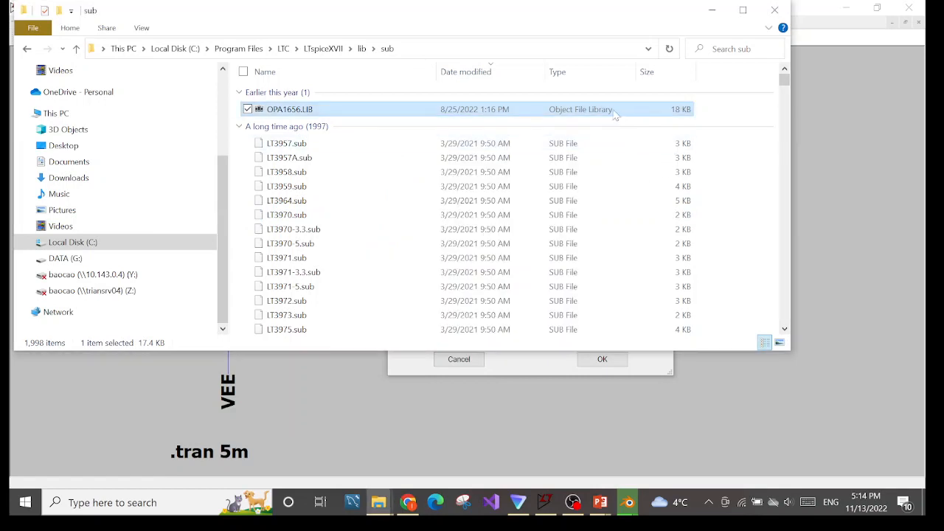
Open OPA1656.LIB from the sub folder in Notepad++ and maximize its window.
right_click(378, 112)
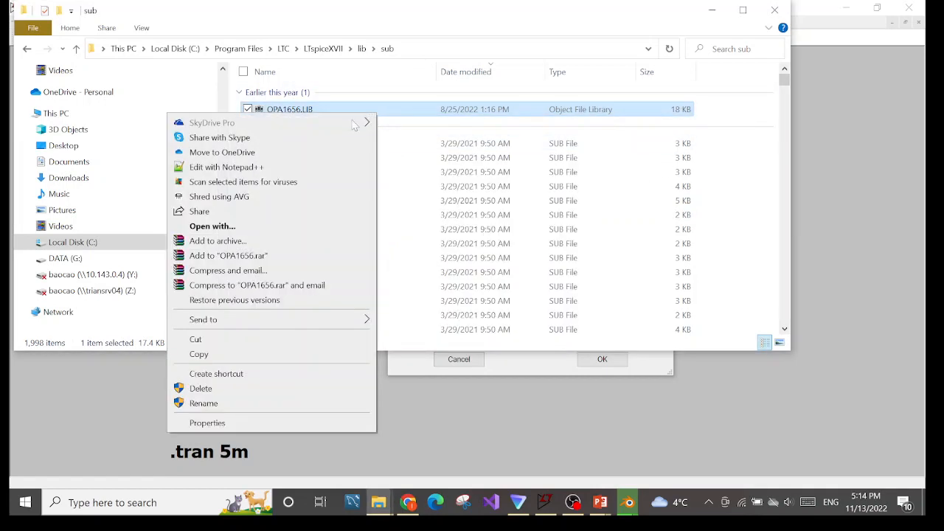
click(229, 174)
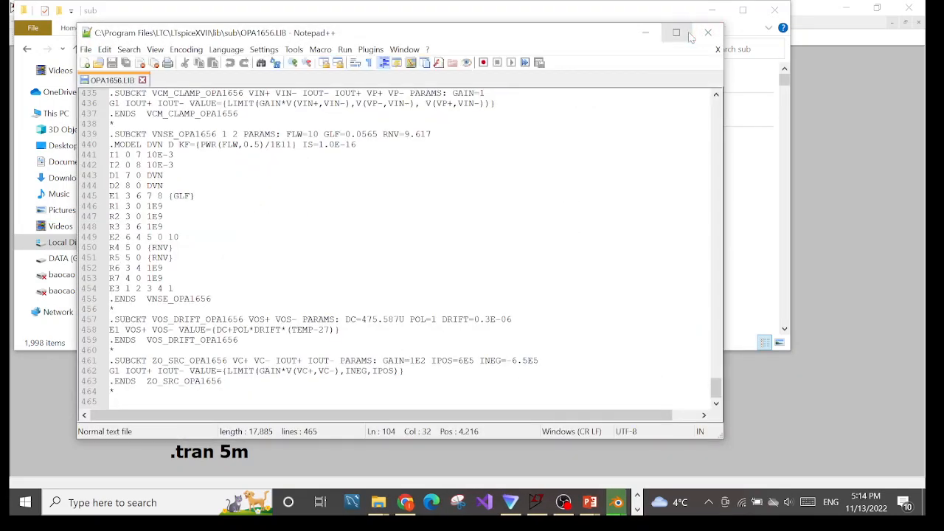
click(676, 33)
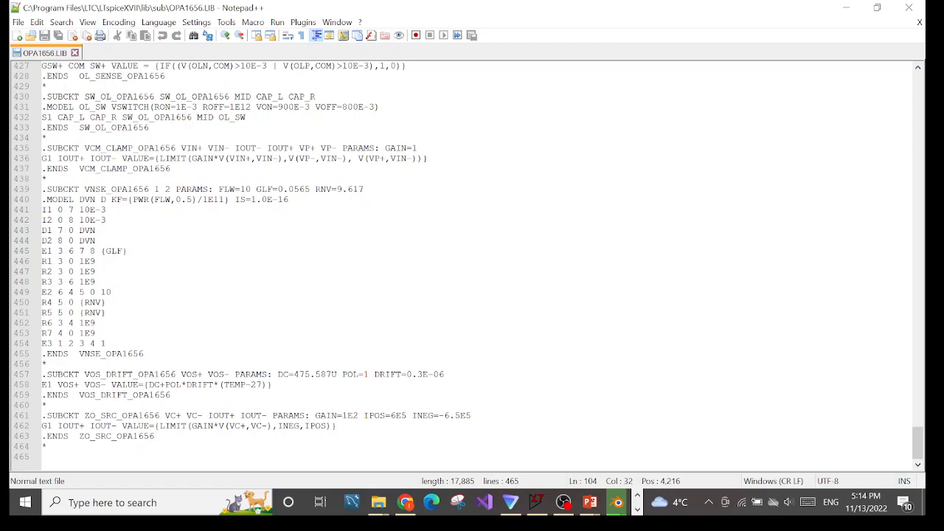
Examine the .SUBCKT OPA1656 line in the LIB file, highlighting the keyword, the model name and the pin list.
scroll(472, 265, up, 20)
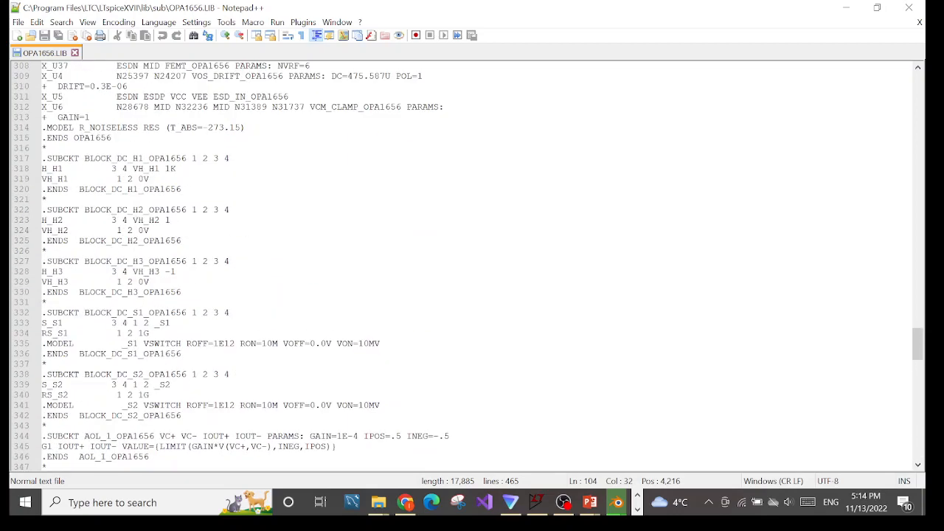
drag(924, 361, 922, 151)
scroll(413, 254, down, 5)
scroll(413, 254, up, 1)
drag(242, 180, 121, 179)
click(85, 179)
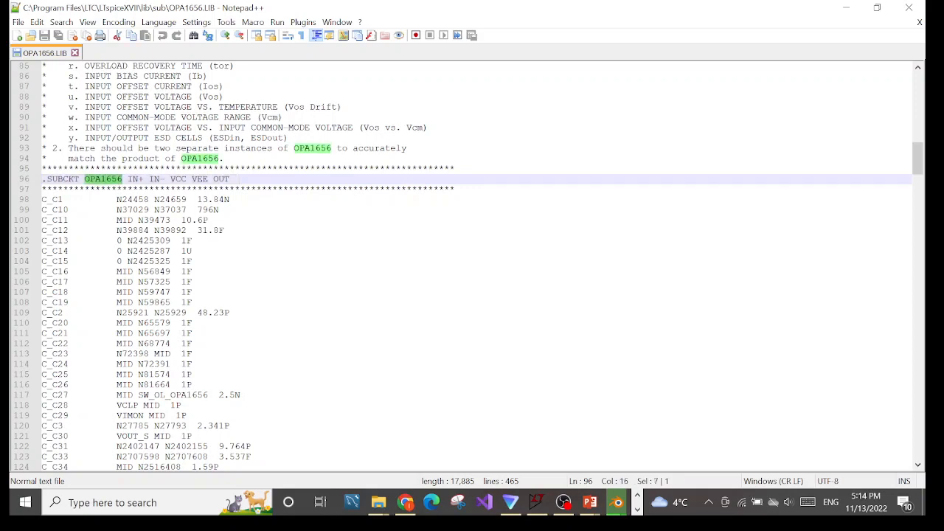
drag(47, 180, 75, 179)
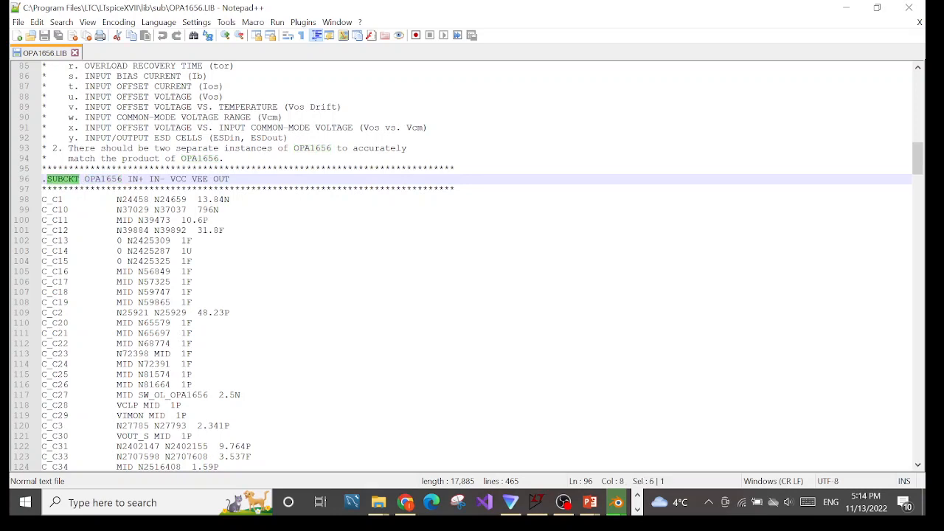
drag(85, 179, 235, 180)
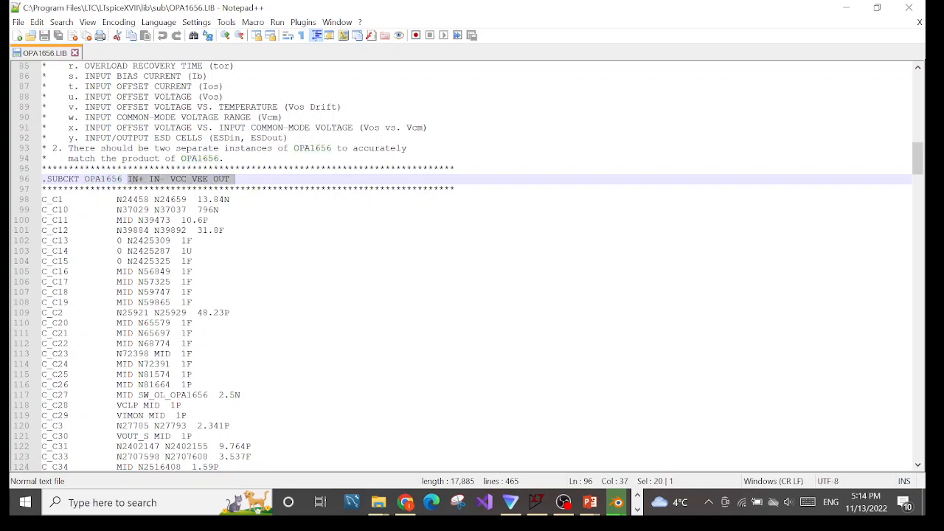
click(241, 180)
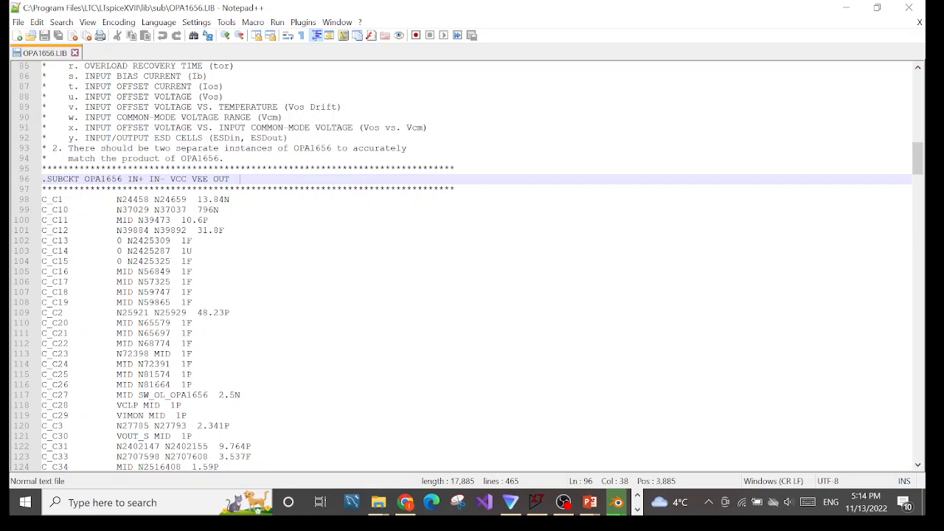
drag(127, 179, 231, 179)
Switch to LTspice, compare the opamp symbol with opamp2, and place one opamp2 in the amplifier circuit between the VCC and VEE labels.
click(536, 502)
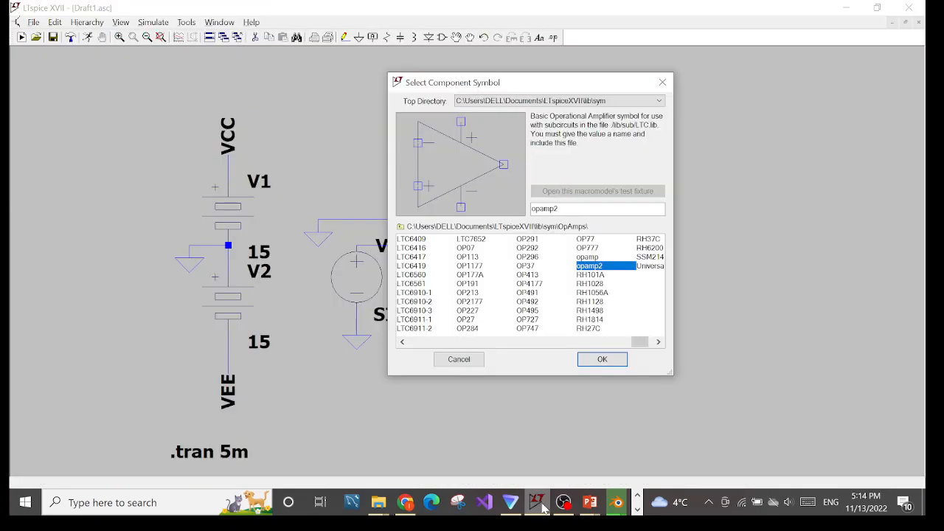
click(589, 257)
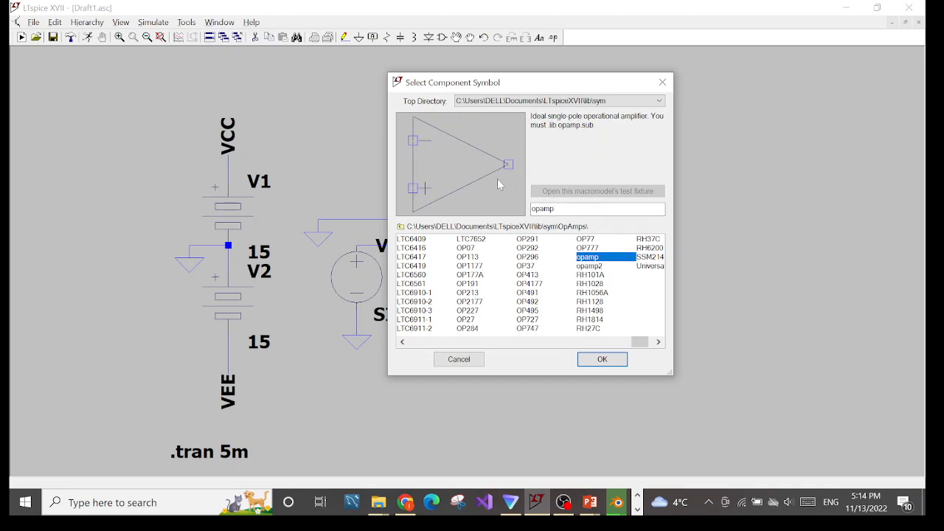
click(600, 267)
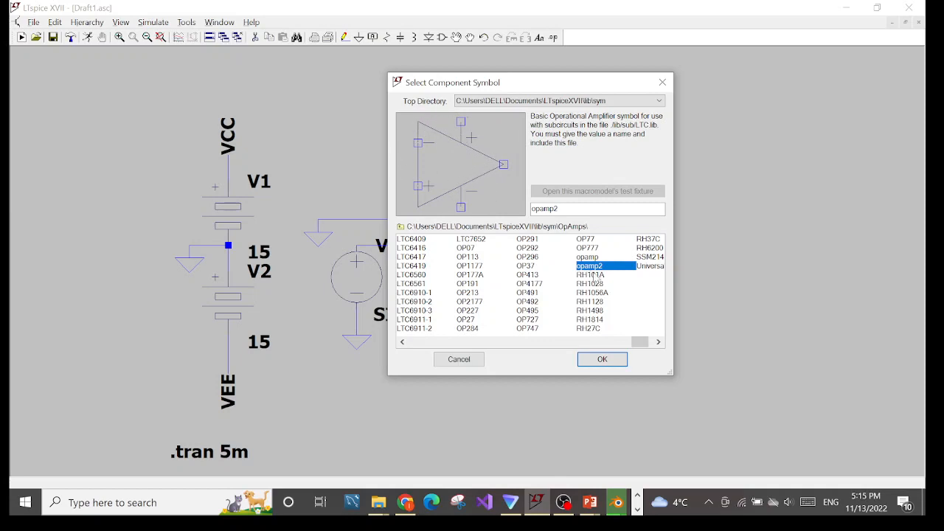
click(602, 359)
click(523, 233)
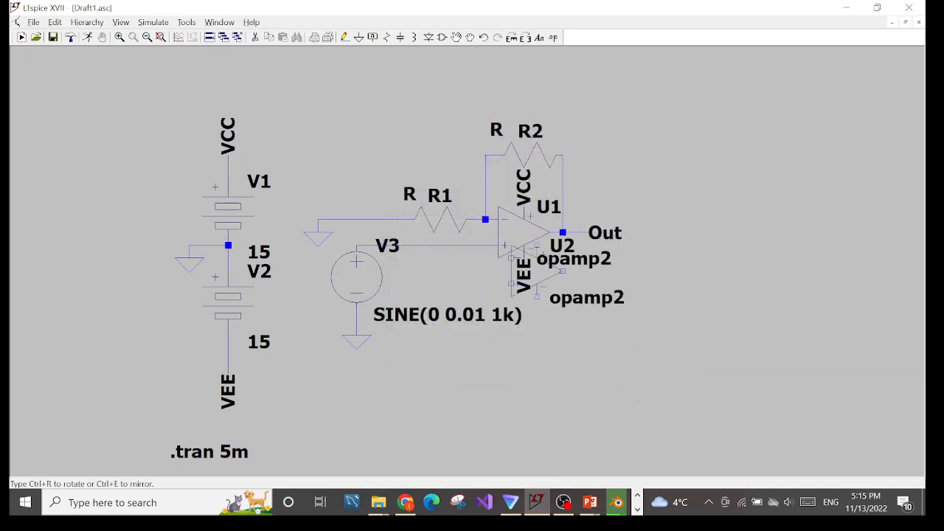
key(Escape)
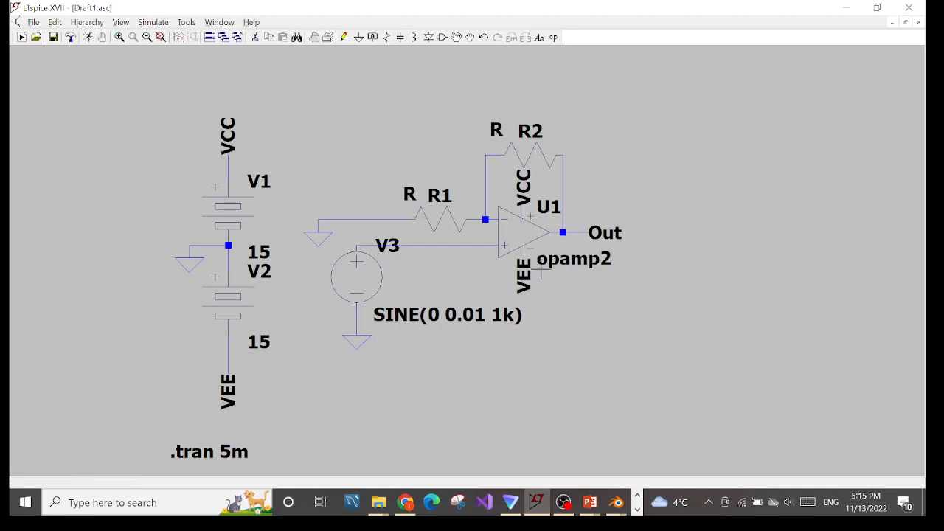
Try to run the transient simulation with the placed opamp2 symbol, read the resulting message and dismiss it.
click(150, 22)
click(157, 37)
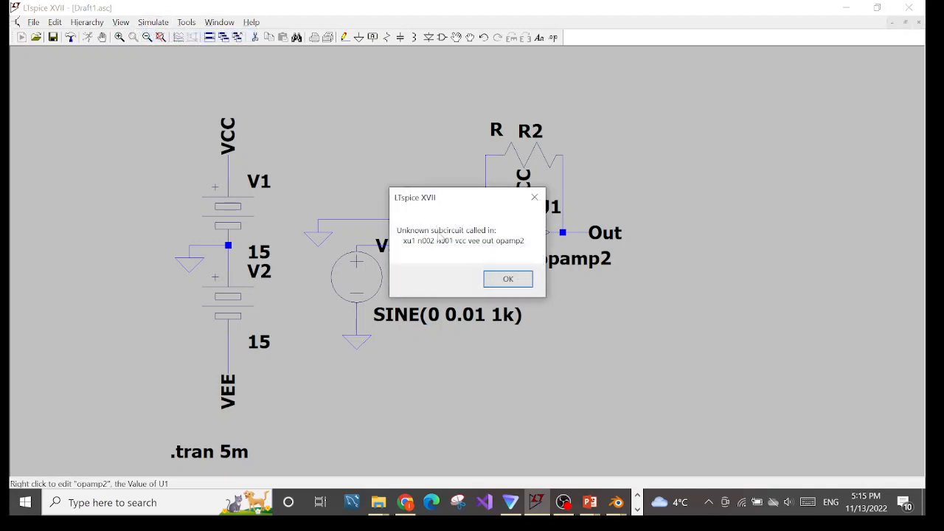
drag(477, 208, 751, 256)
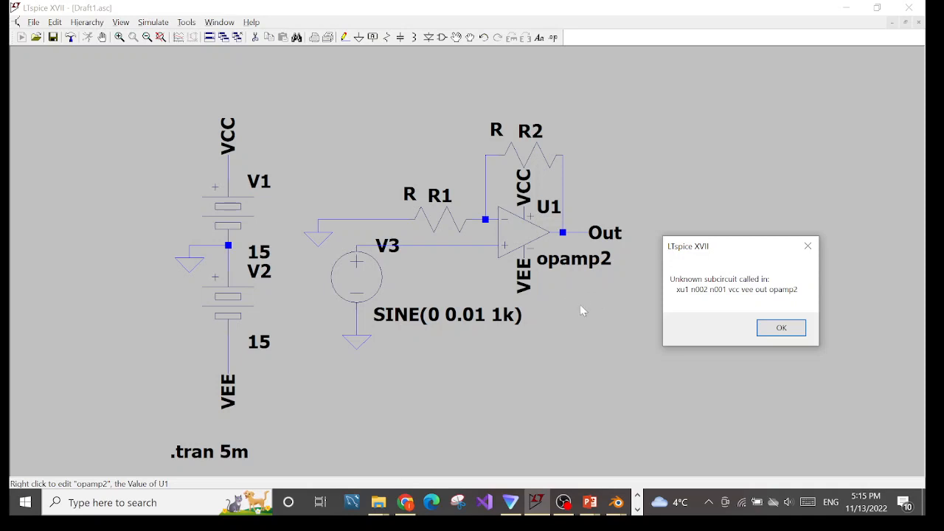
click(781, 328)
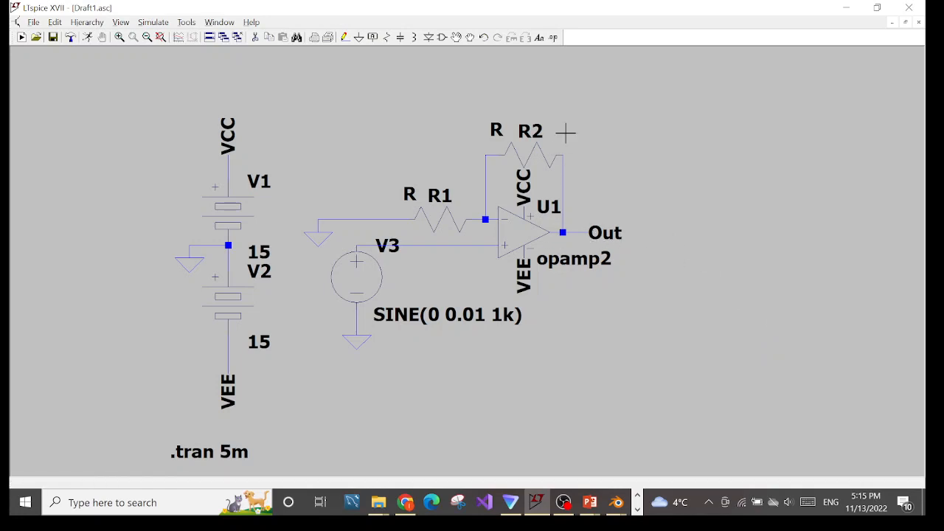
Start a new SPICE directive in the .lib/.inc editor and set it up as a SPICE .lib directive.
click(553, 38)
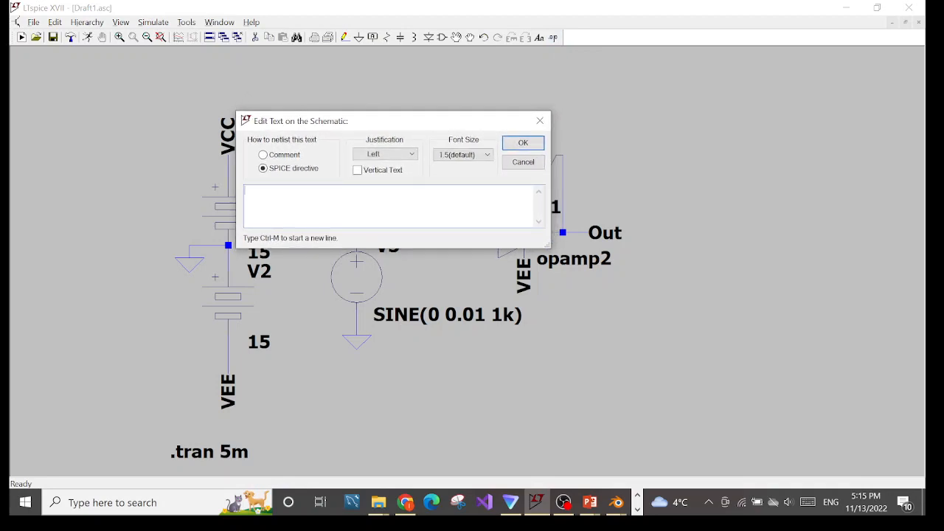
right_click(340, 202)
mouse_move(391, 189)
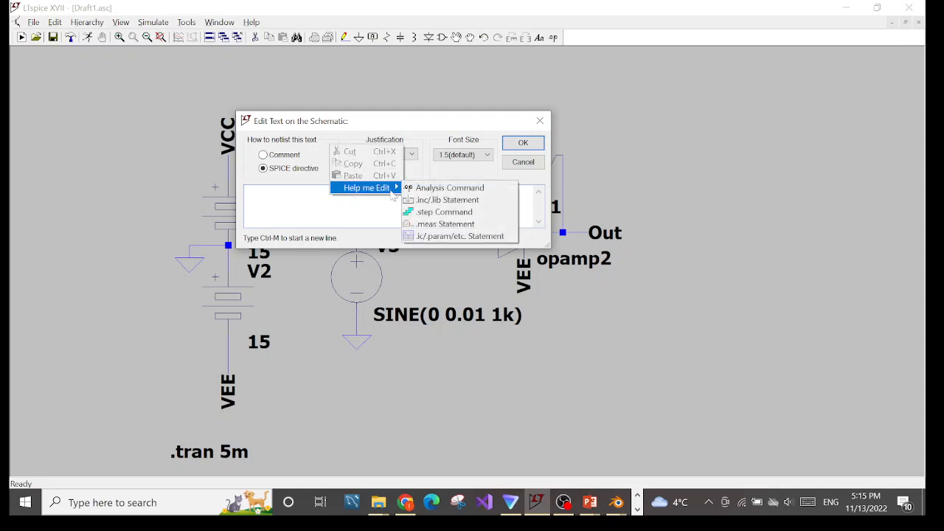
click(435, 201)
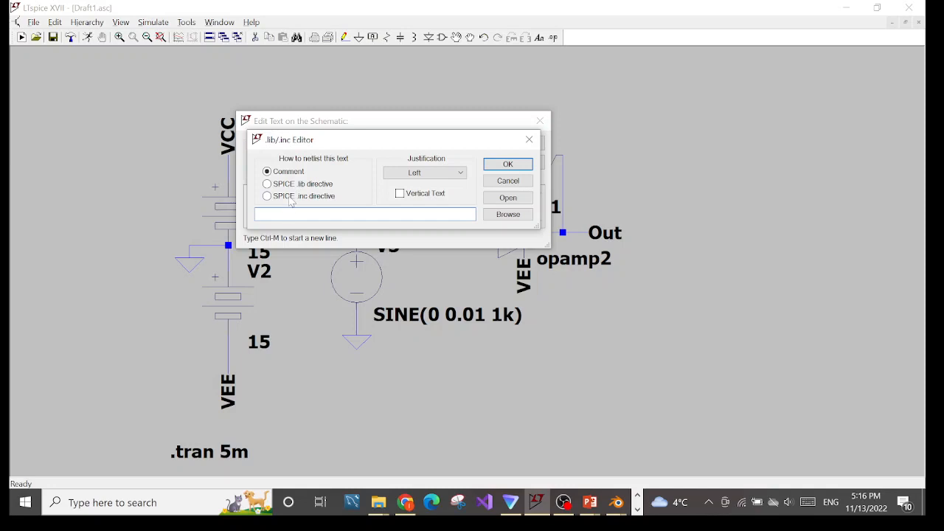
click(291, 198)
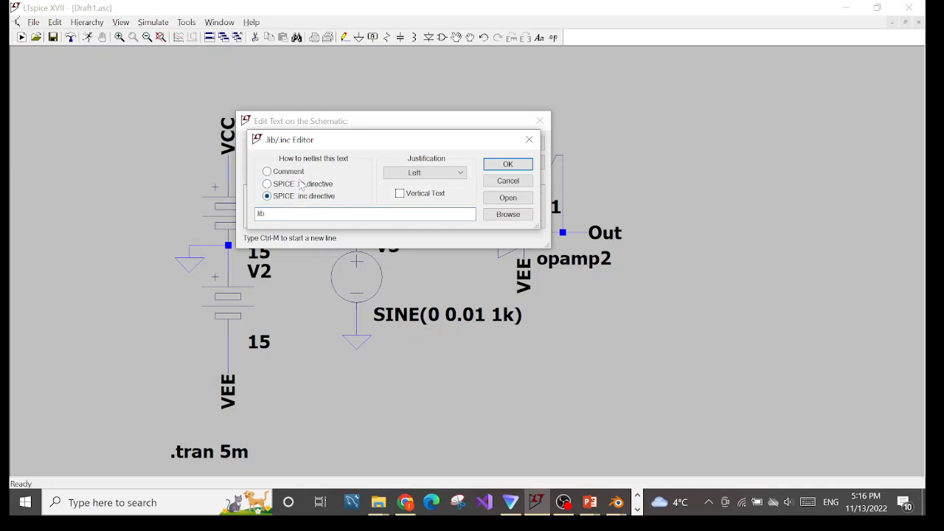
double_click(263, 213)
click(267, 214)
Copy the folder path C:\Program Files\LTC\LTspiceXVII\lib\sub from File Explorer and paste it after .lib in the directive.
click(378, 502)
click(489, 451)
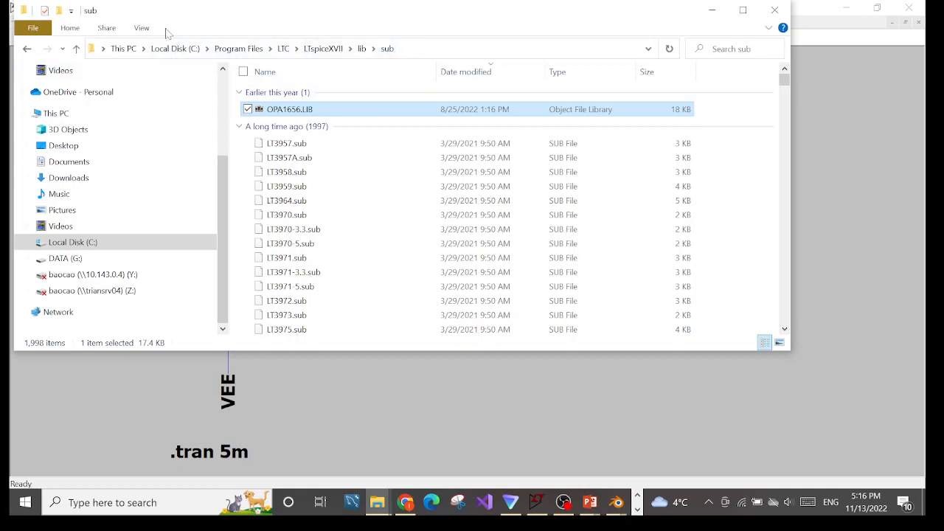
click(285, 113)
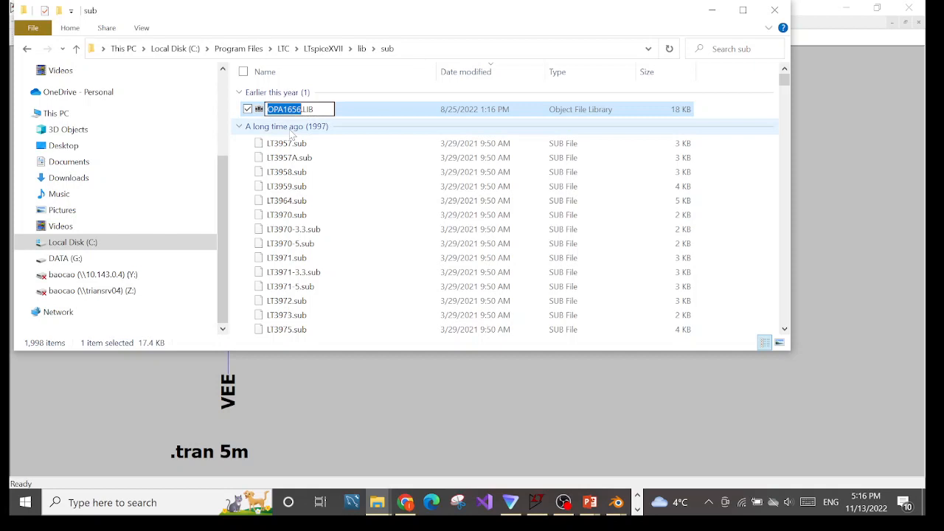
click(354, 110)
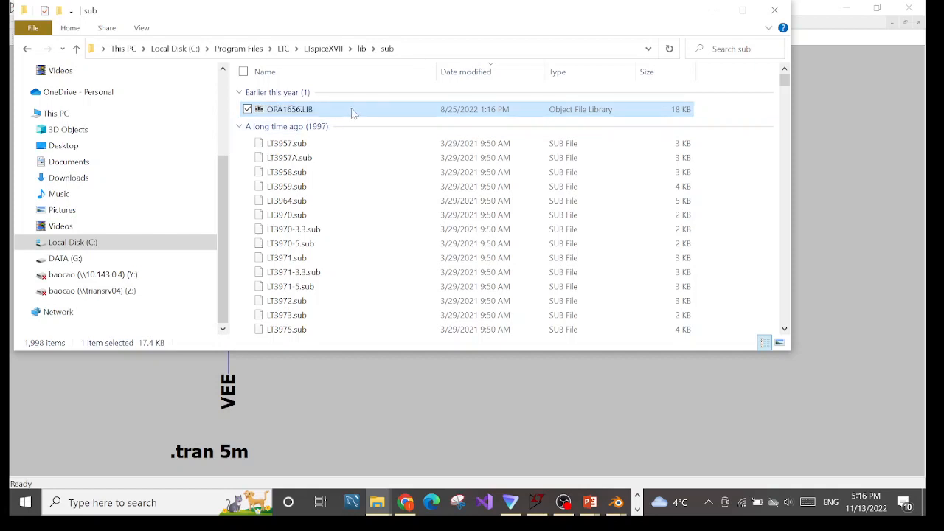
click(646, 48)
key(ctrl+c)
click(646, 48)
drag(248, 49, 101, 49)
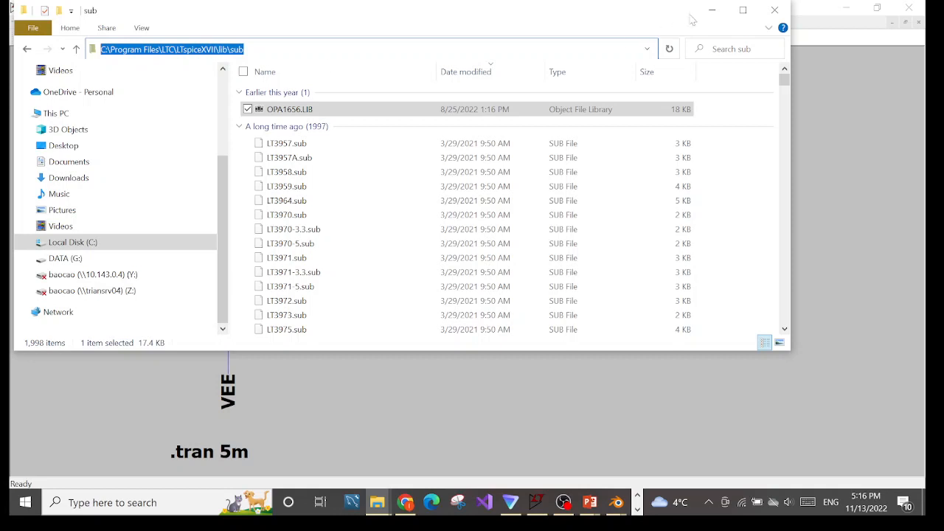
click(711, 10)
key(ctrl+v)
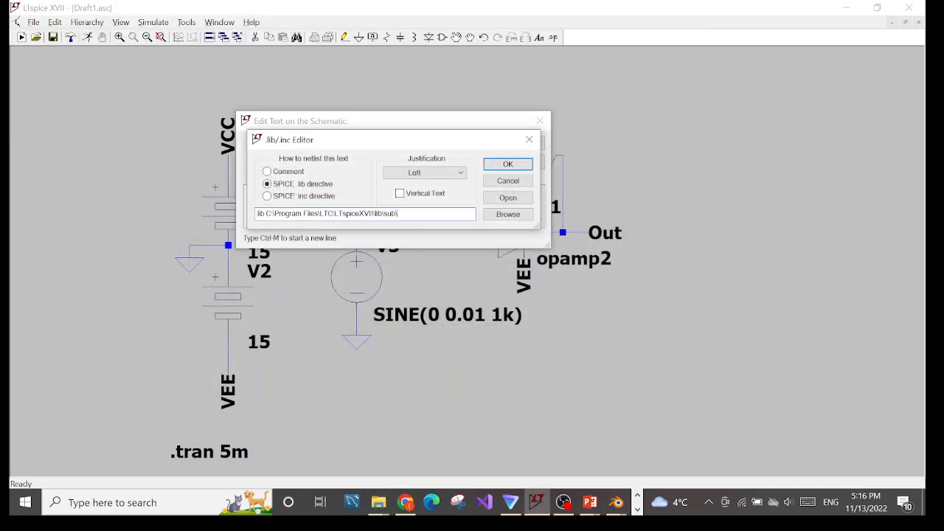
Copy the library's file name from the OPA1656.LIB file properties and return to the LTspice directive editor.
key(alt+Tab)
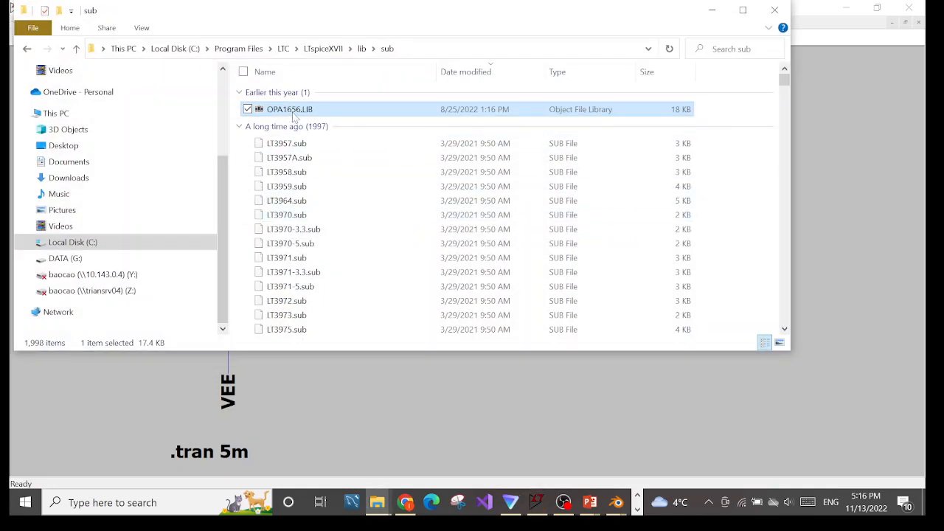
right_click(294, 116)
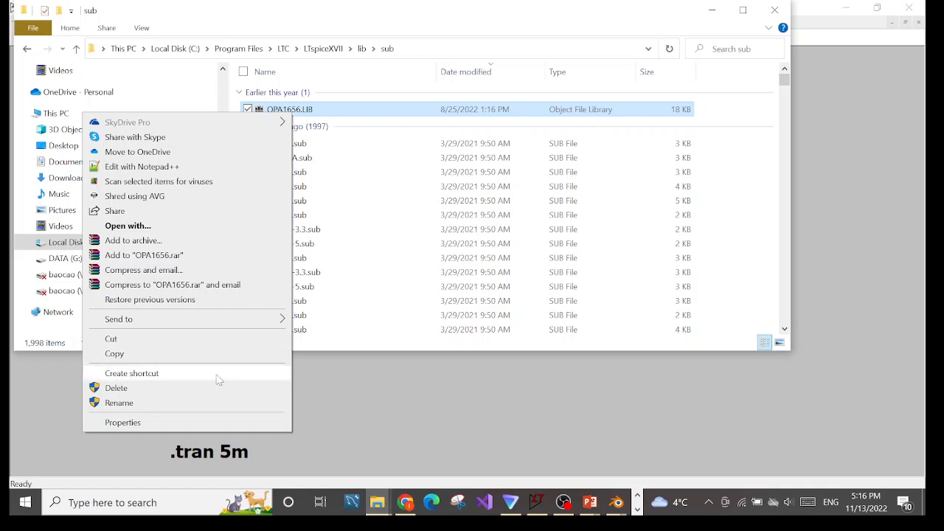
click(219, 422)
drag(410, 169, 367, 170)
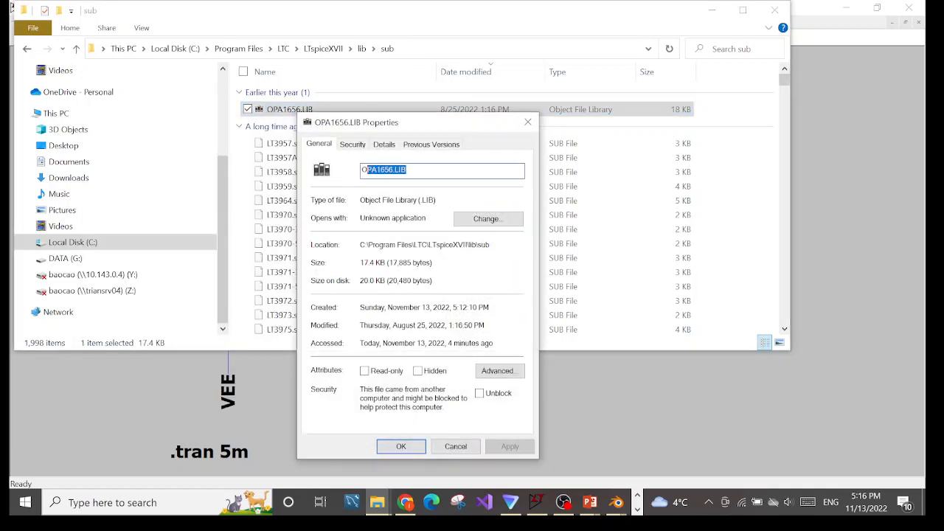
click(383, 449)
click(392, 431)
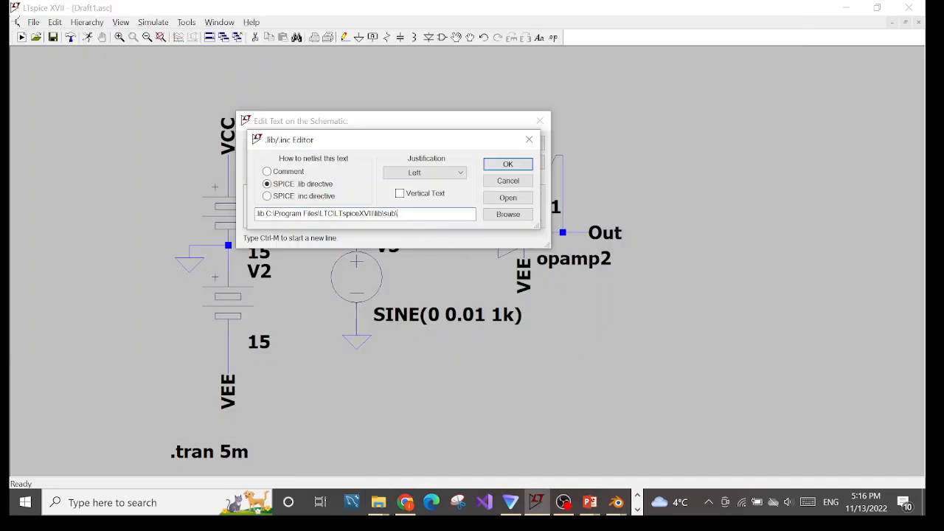
Append OPA1656.LIB to the .lib path and place the directive above the circuit.
text(OPA1656.LIB)
click(508, 164)
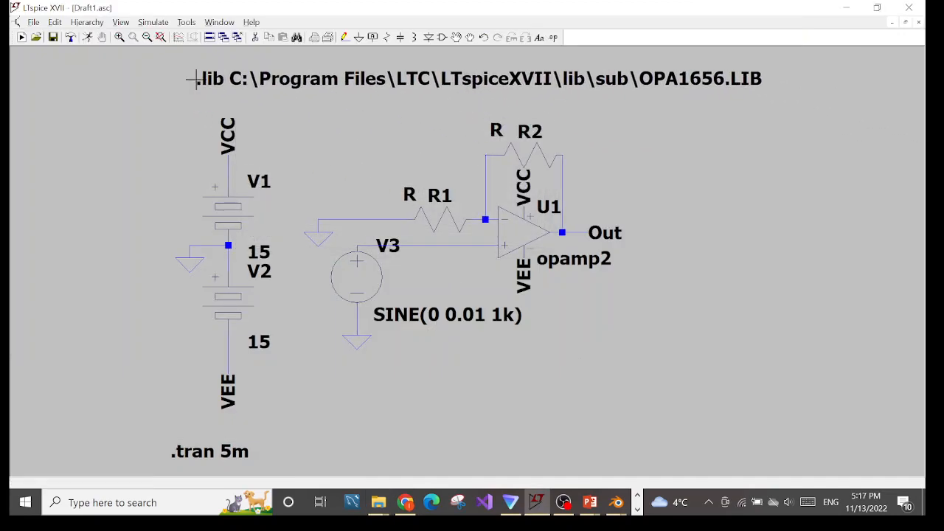
click(196, 78)
Restore the LTspice and Notepad++ windows to smaller sizes, minimize File Explorer, and arrange the schematic beside the LIB text.
click(638, 508)
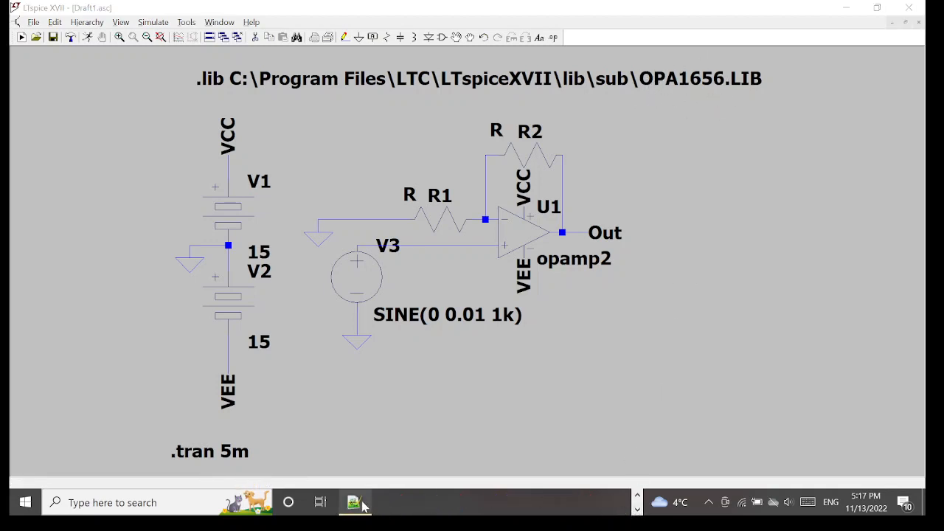
click(877, 9)
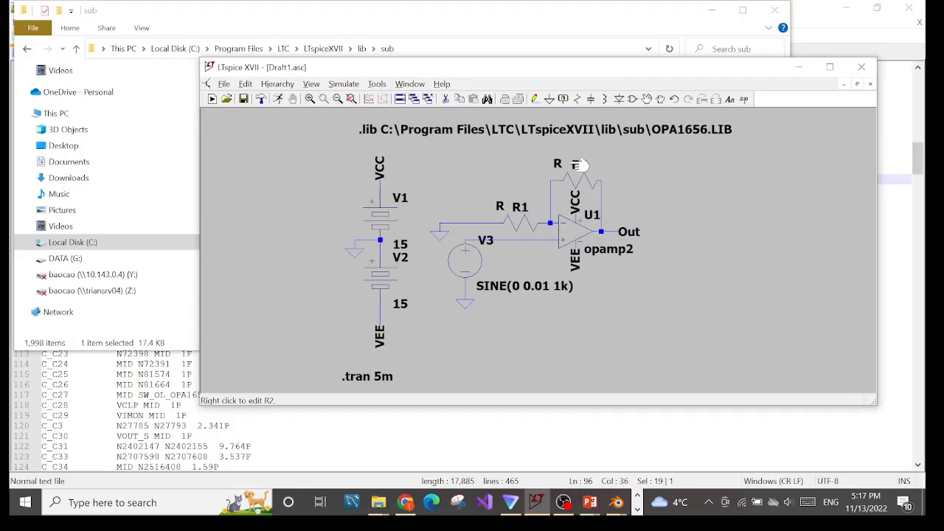
drag(522, 71, 632, 51)
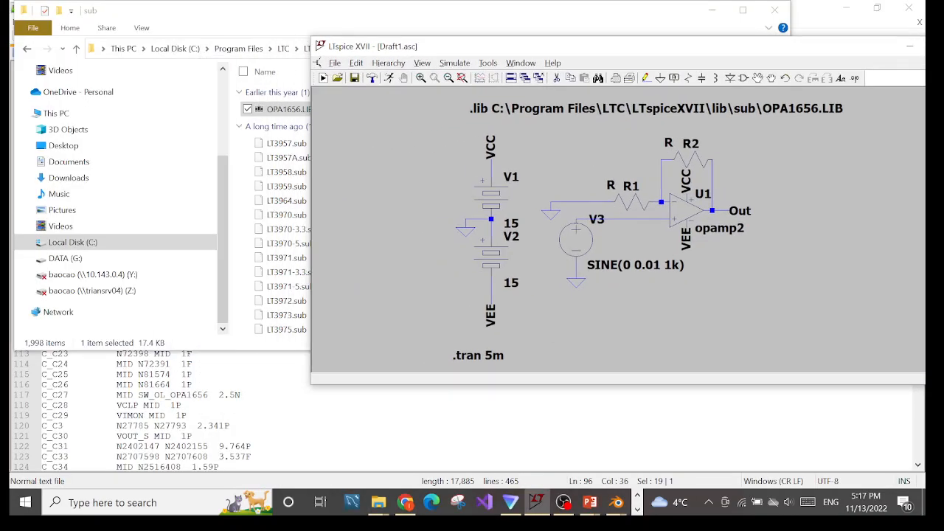
click(712, 12)
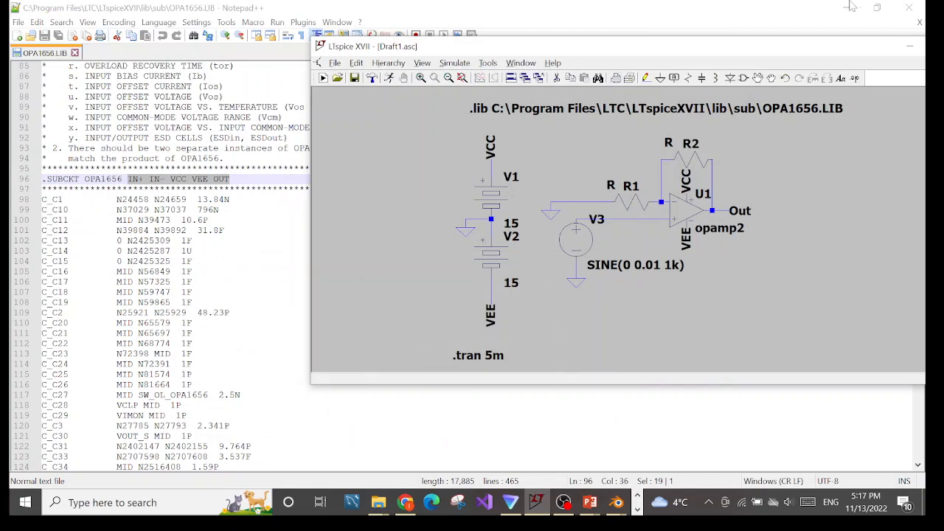
click(877, 8)
drag(331, 15, 353, 33)
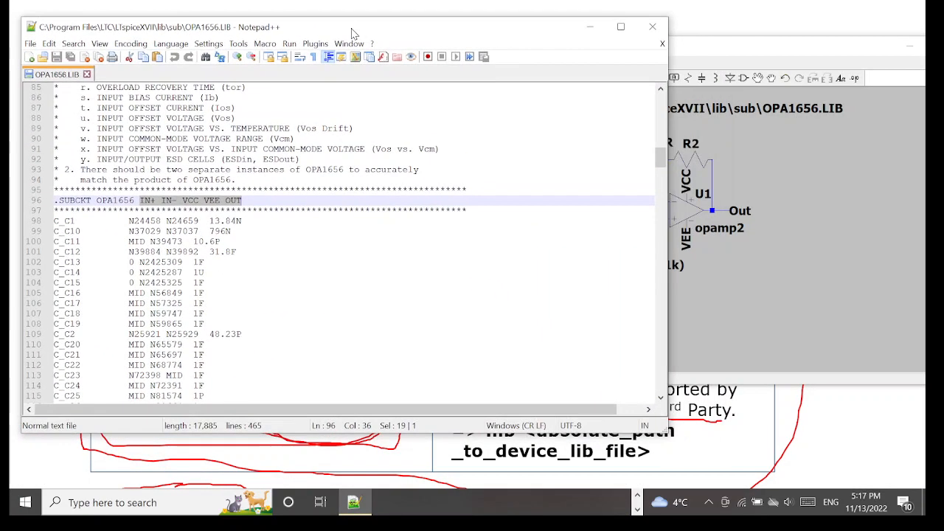
drag(733, 52, 724, 53)
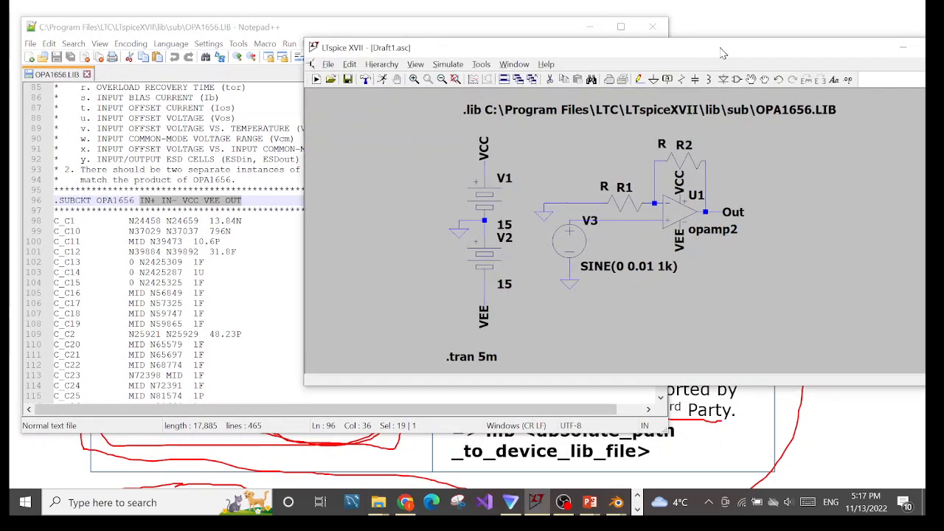
Locate the subcircuit name in the .SUBCKT line of OPA1656.LIB and return to the schematic.
click(146, 202)
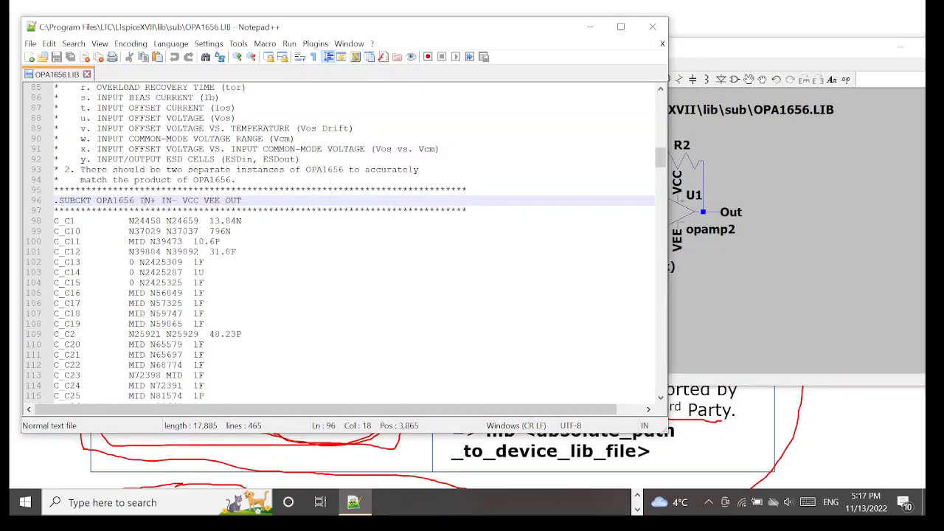
drag(97, 199, 135, 200)
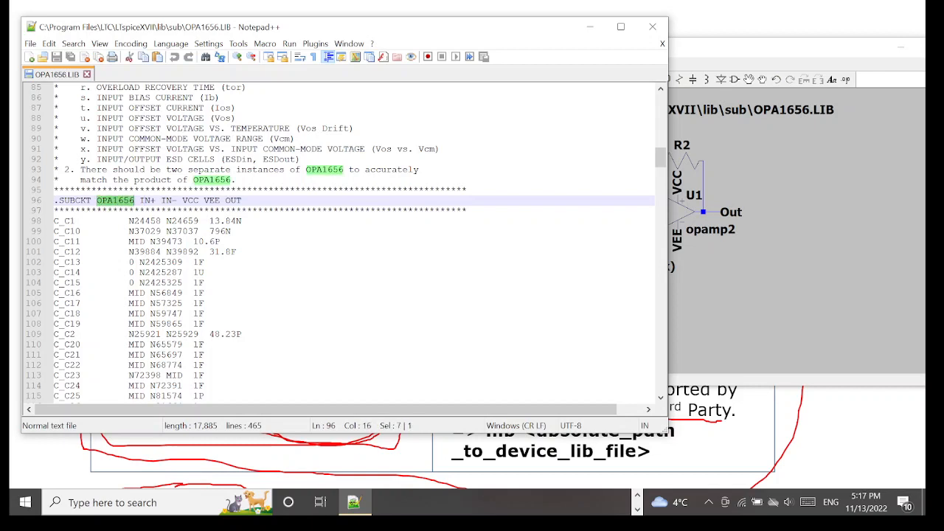
click(752, 250)
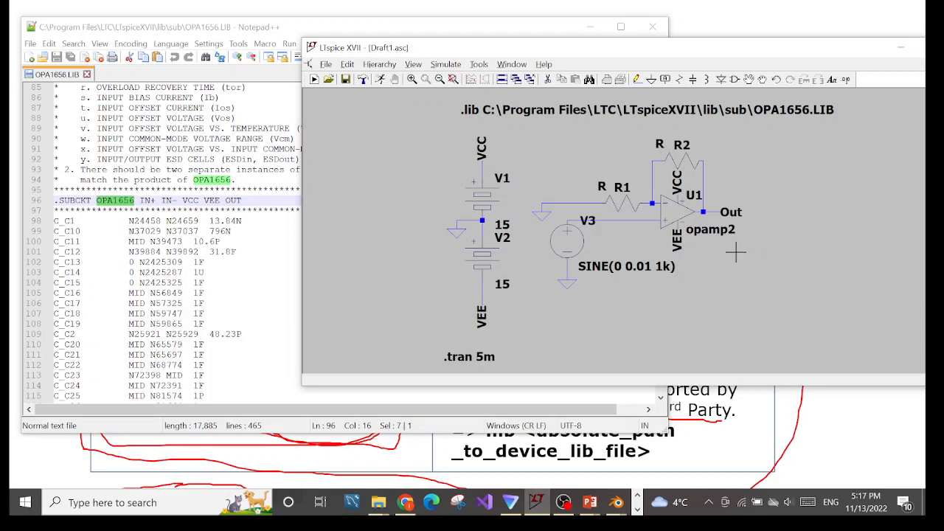
Set op-amp U1's Value attribute to OPA1656, copied from the .SUBCKT line of the LIB file.
right_click(688, 216)
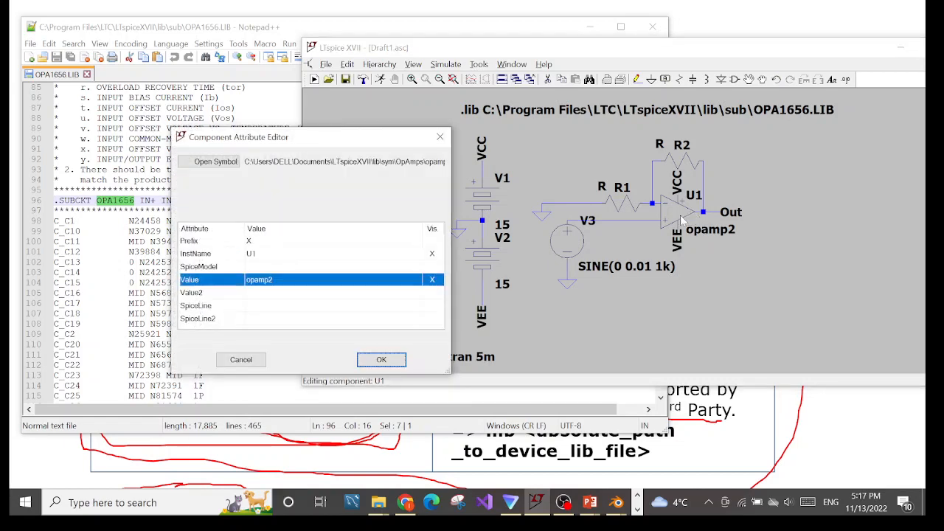
click(269, 289)
click(270, 288)
drag(273, 280, 228, 264)
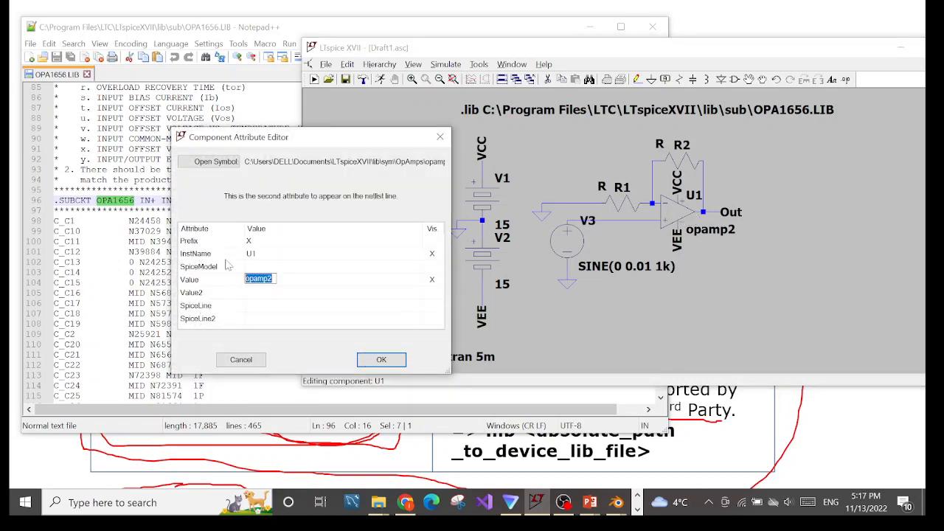
click(107, 203)
drag(97, 201, 134, 201)
key(ctrl+c)
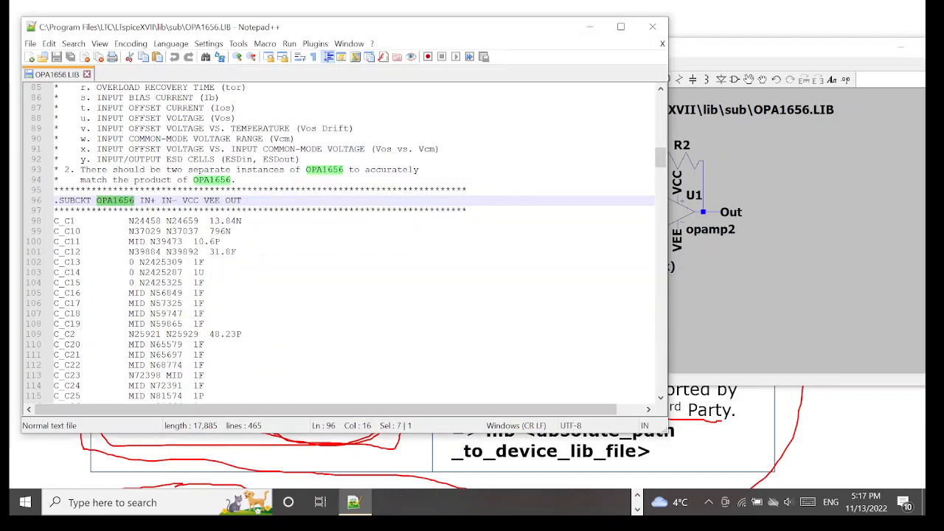
key(alt+Tab)
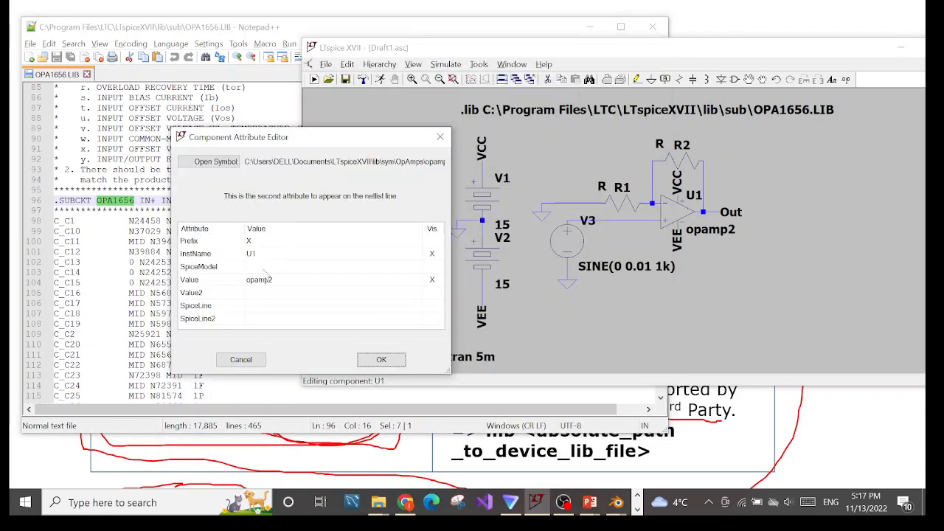
double_click(266, 279)
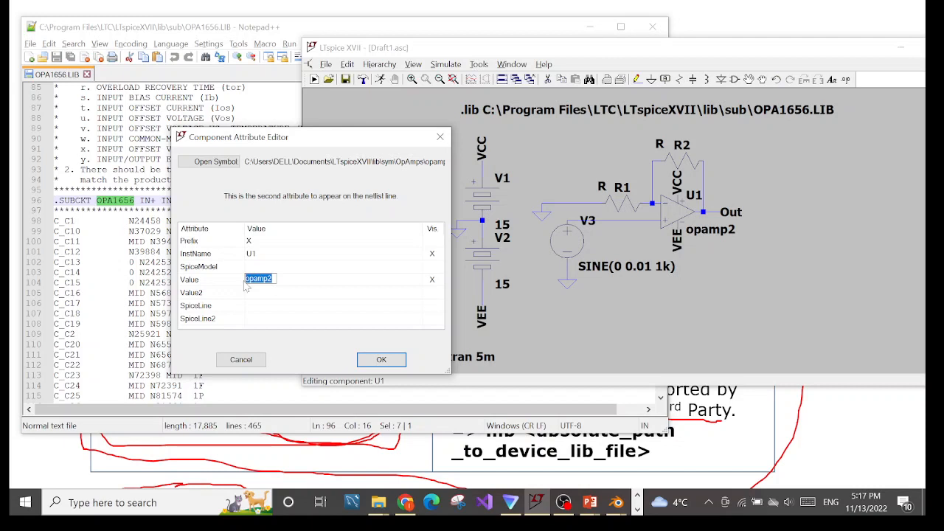
key(ctrl+v)
click(382, 360)
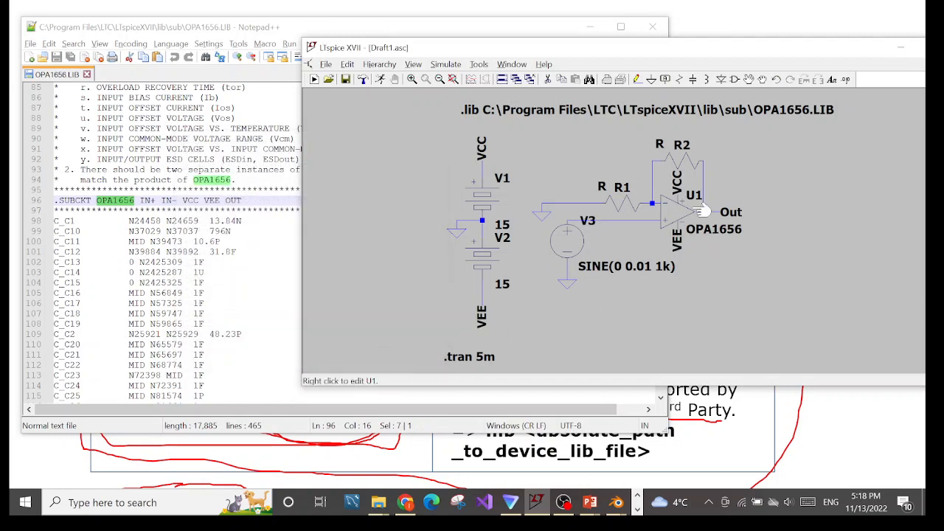
Reposition the schematic beside the LIB text and examine the IN+ entry in the .SUBCKT pin list.
drag(682, 53, 577, 55)
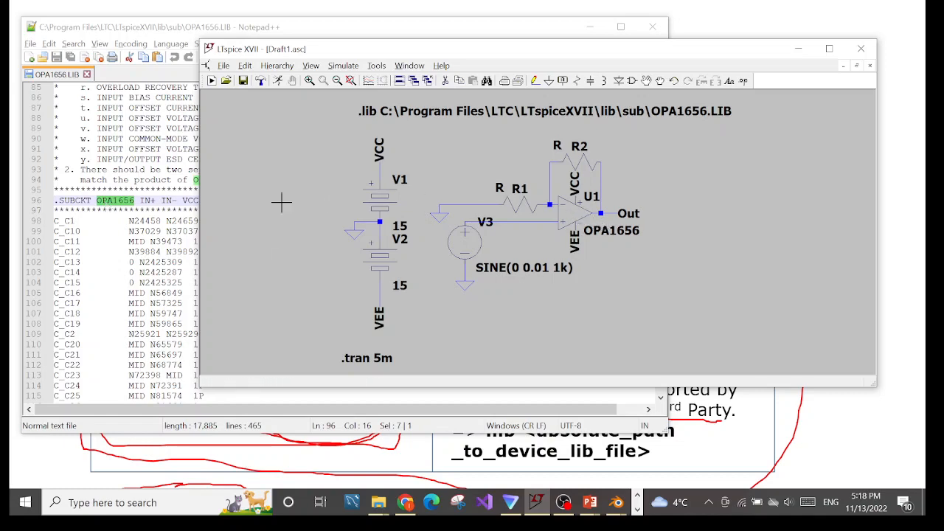
drag(439, 56, 502, 55)
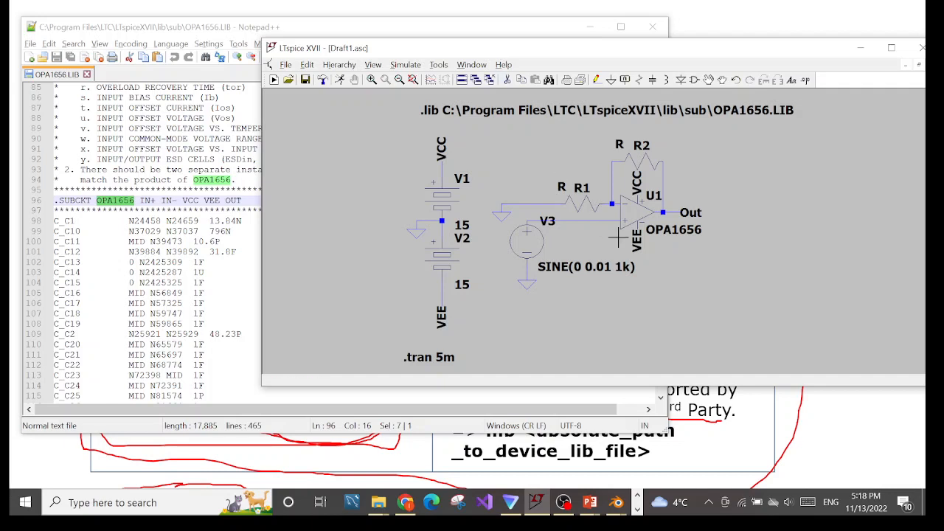
click(139, 200)
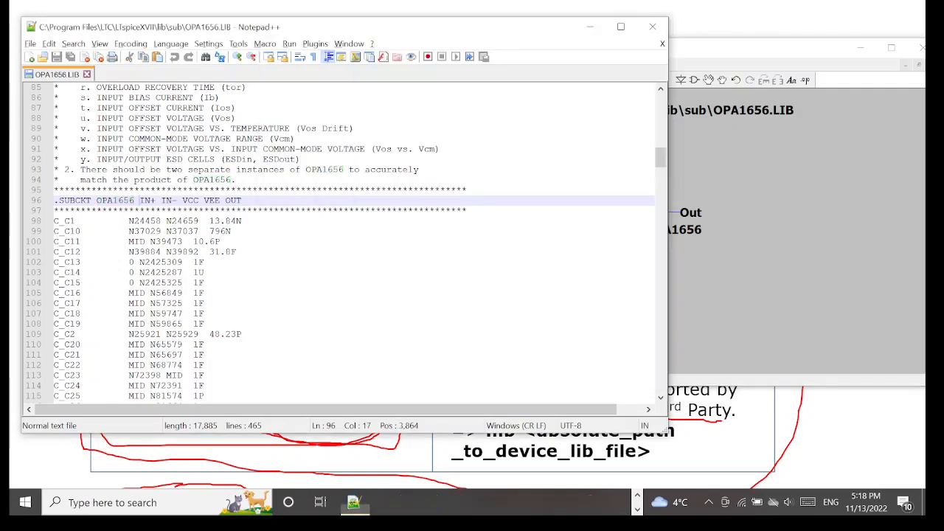
drag(139, 200, 242, 200)
click(160, 199)
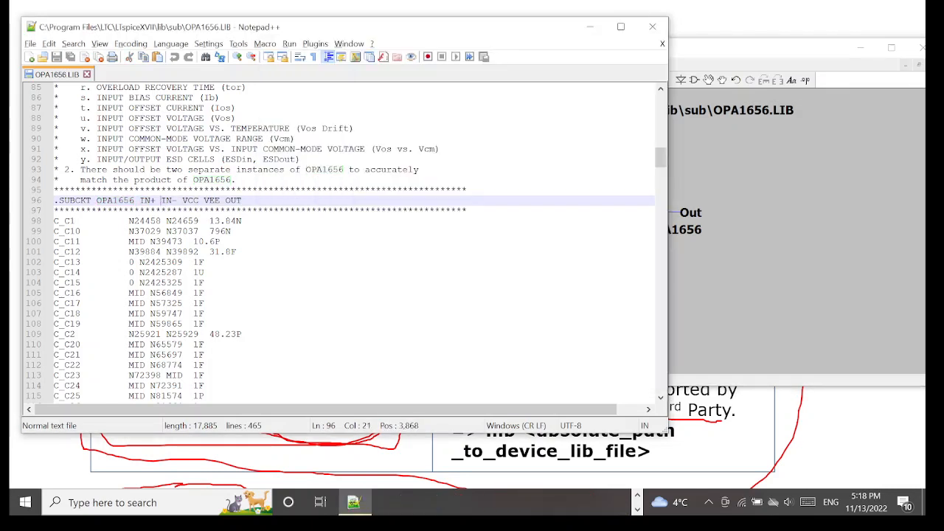
drag(139, 200, 155, 200)
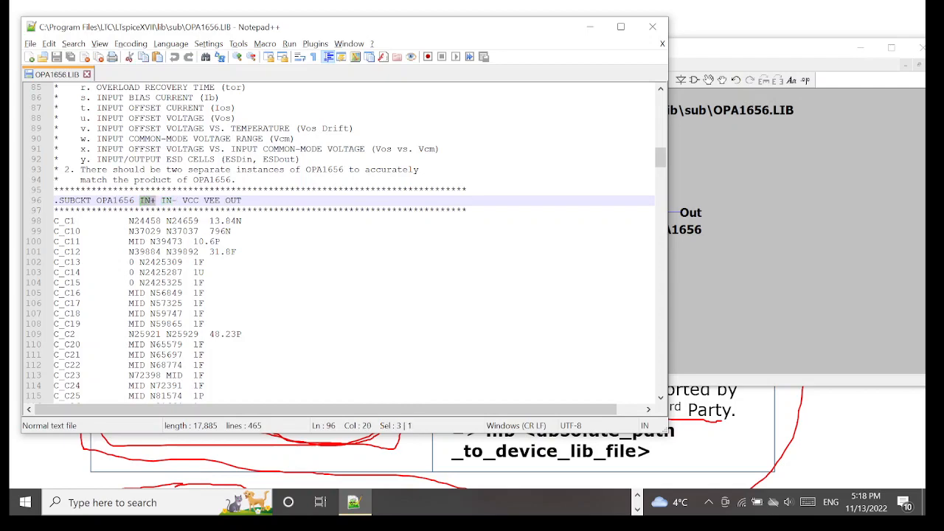
drag(686, 51, 685, 92)
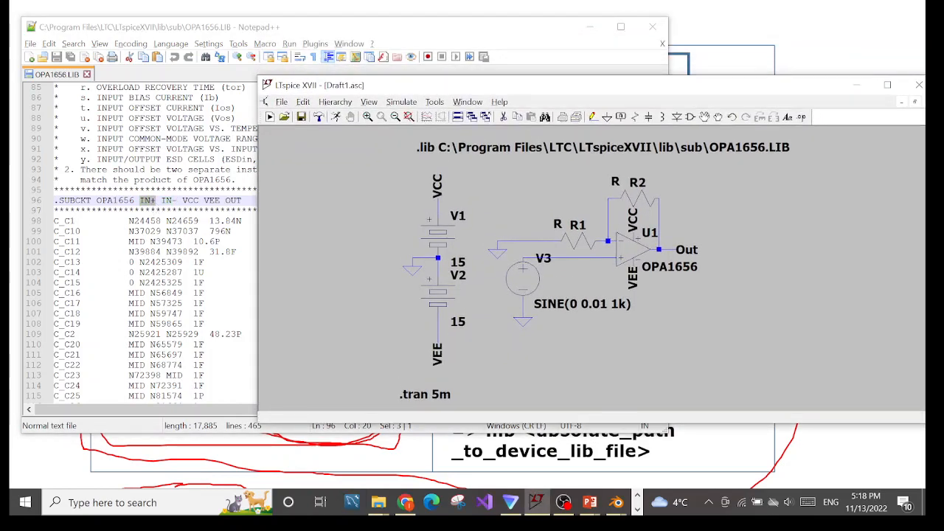
Compare the IN-, VCC, VEE and OUT entries of the .SUBCKT line with op-amp U1's pins in the schematic.
double_click(166, 199)
drag(165, 200, 198, 200)
click(697, 202)
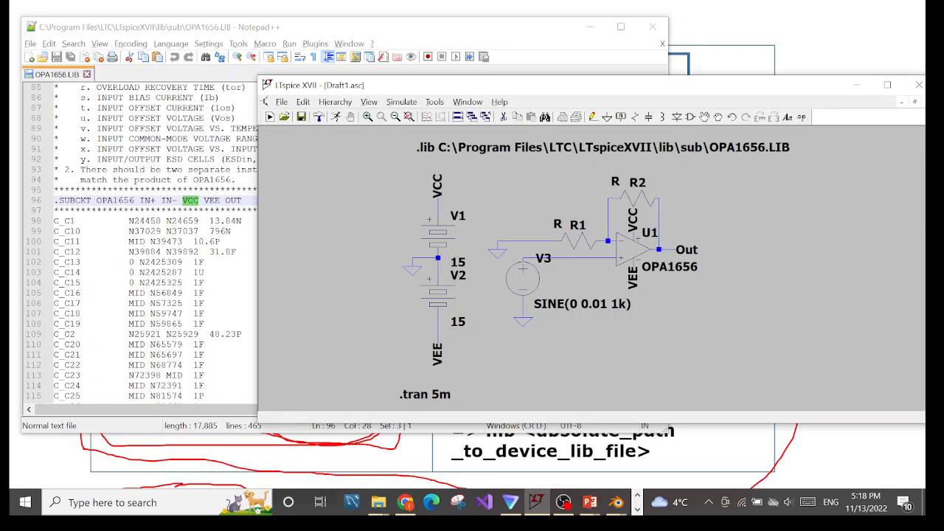
drag(204, 200, 219, 201)
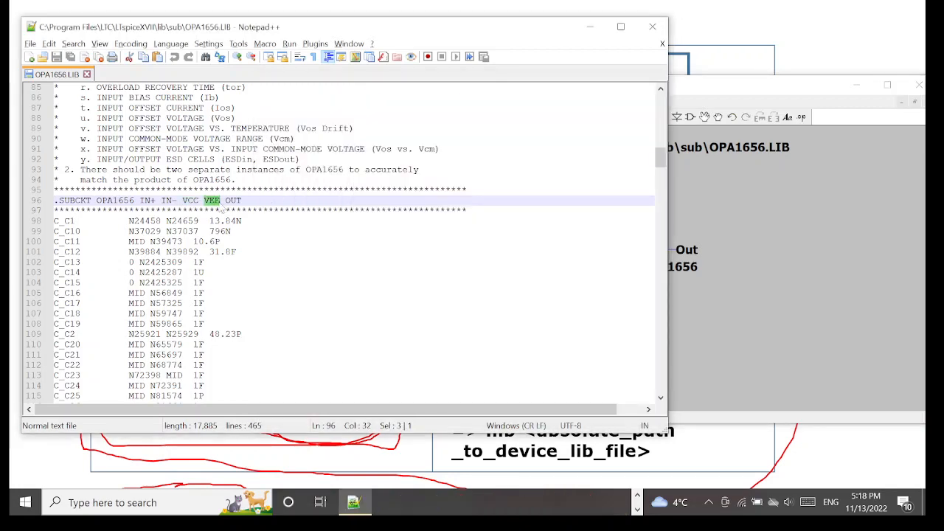
click(707, 216)
double_click(236, 201)
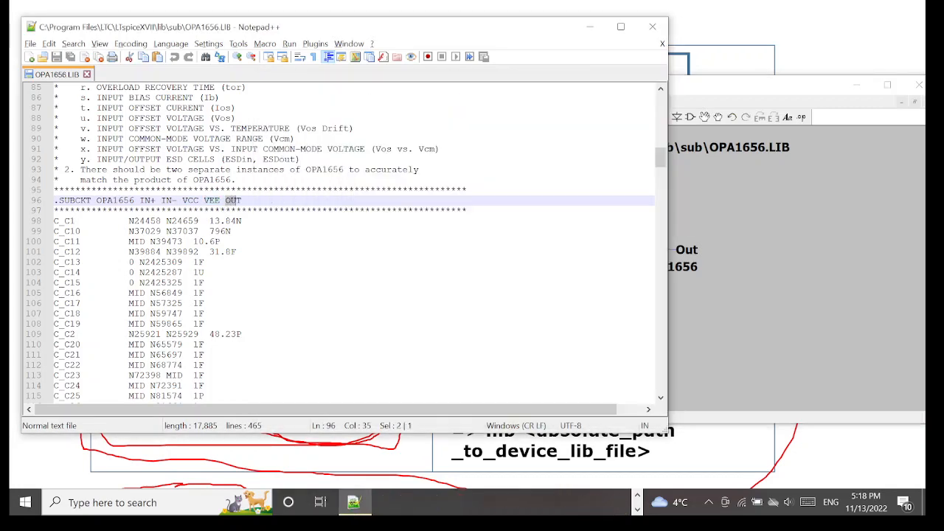
click(708, 225)
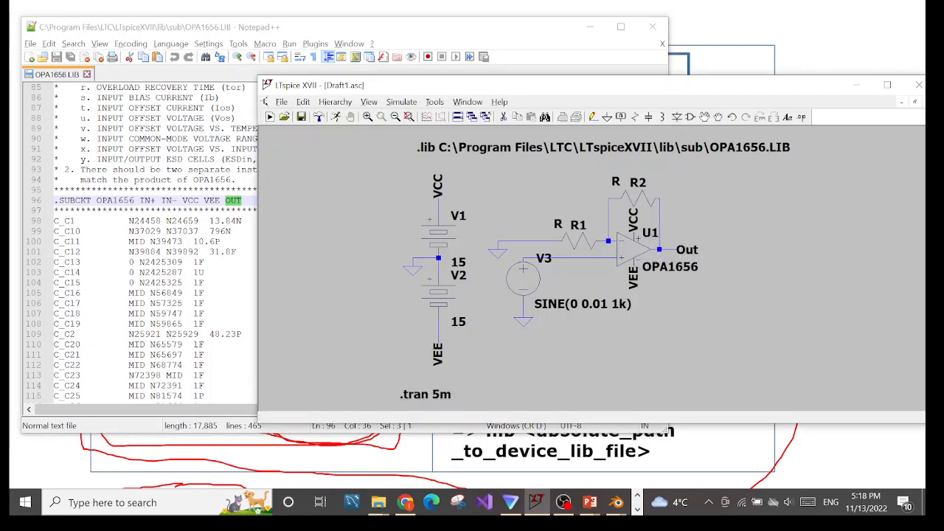
Open op-amp U1's symbol file opamp2.asy from its component attributes, keeping the .SUBCKT line in sight.
right_click(632, 254)
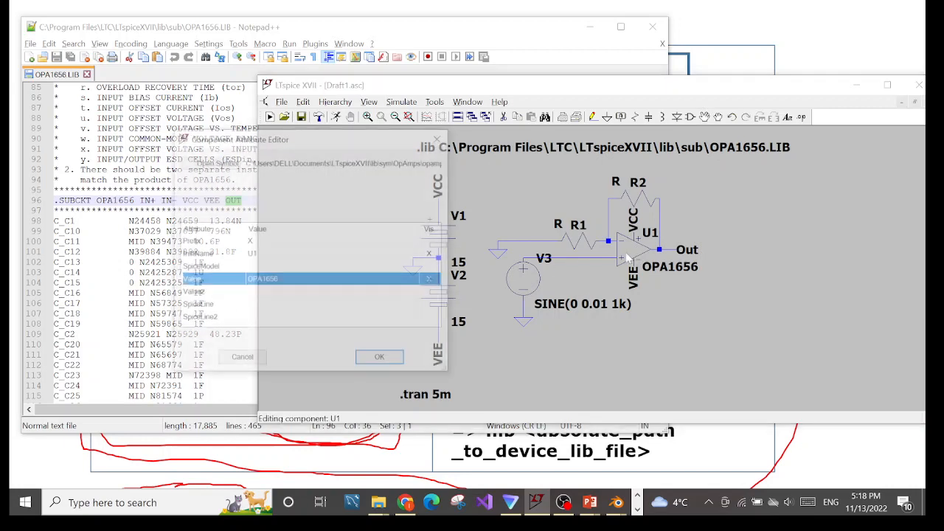
drag(272, 140, 391, 139)
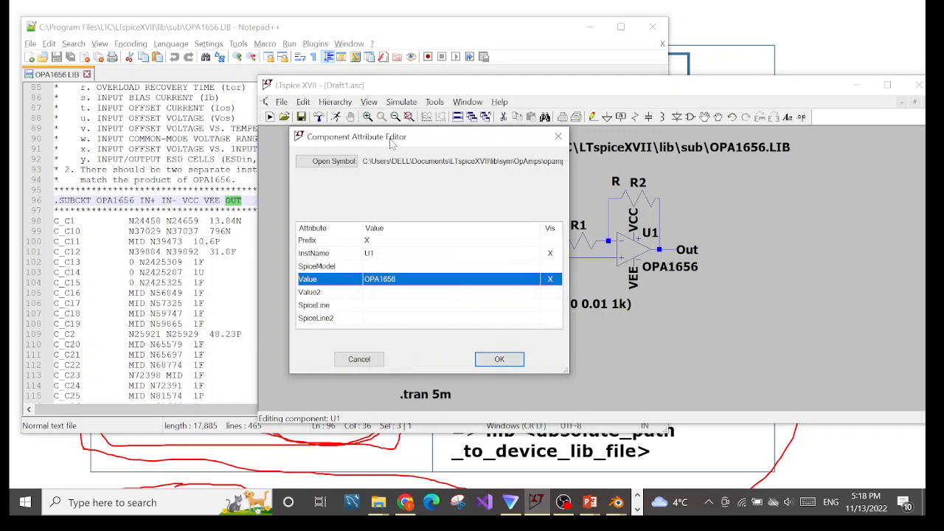
click(345, 161)
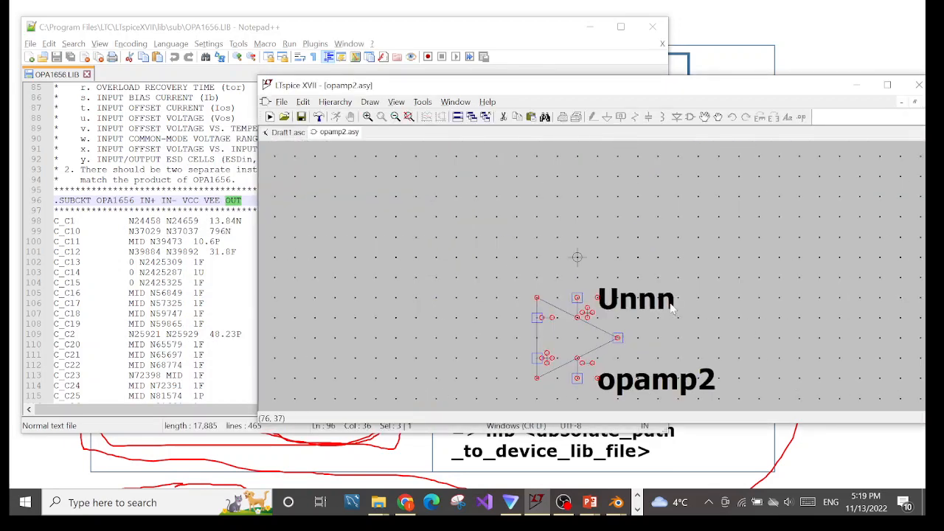
scroll(674, 321, down, 1)
drag(641, 88, 640, 61)
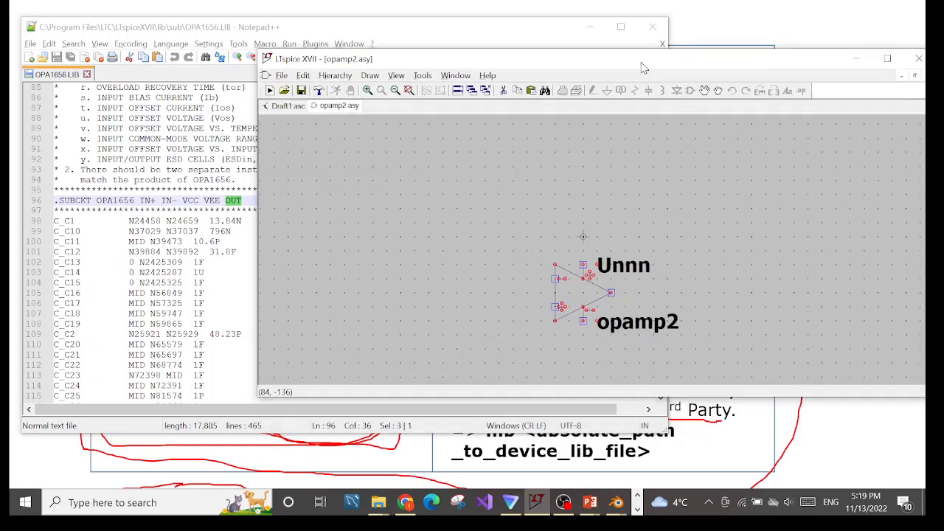
Check the netlist order of the symbol's inverting input pin against IN- in the .SUBCKT line.
right_click(557, 284)
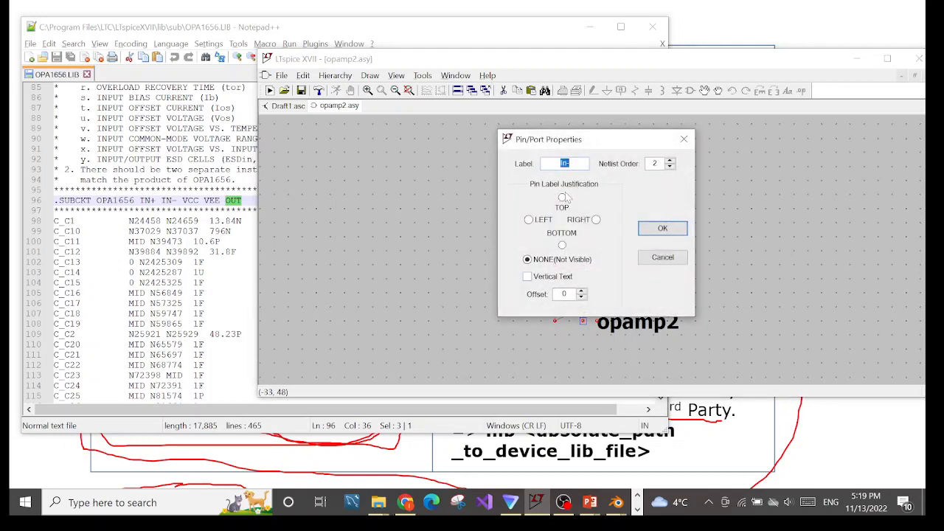
click(549, 163)
drag(162, 201, 177, 200)
click(760, 290)
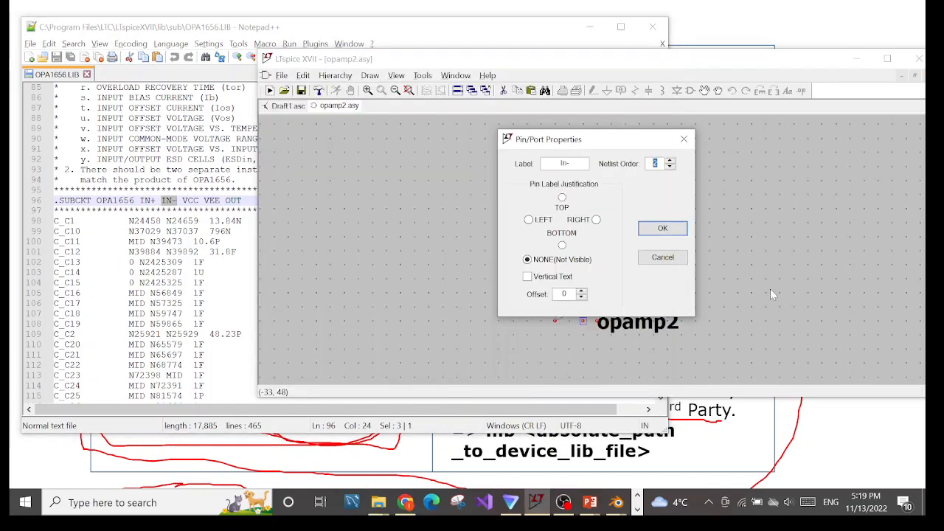
click(660, 256)
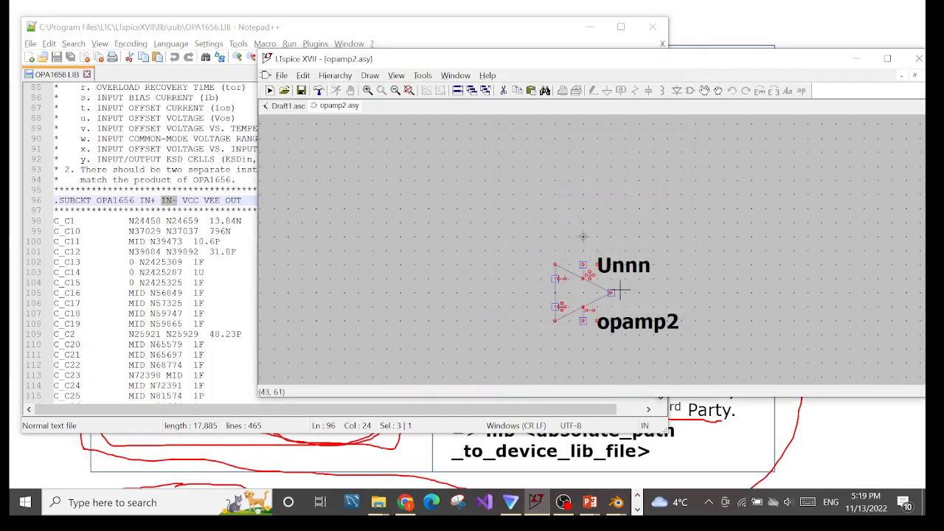
Check the netlist order of the symbol's non-inverting input pin against IN+ in the .SUBCKT line.
right_click(559, 305)
key(shift+Tab)
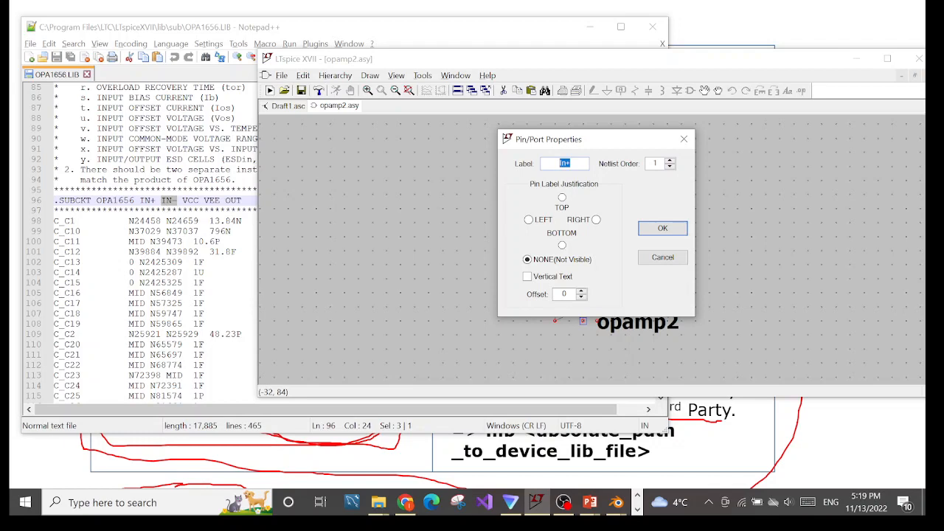
drag(157, 200, 145, 200)
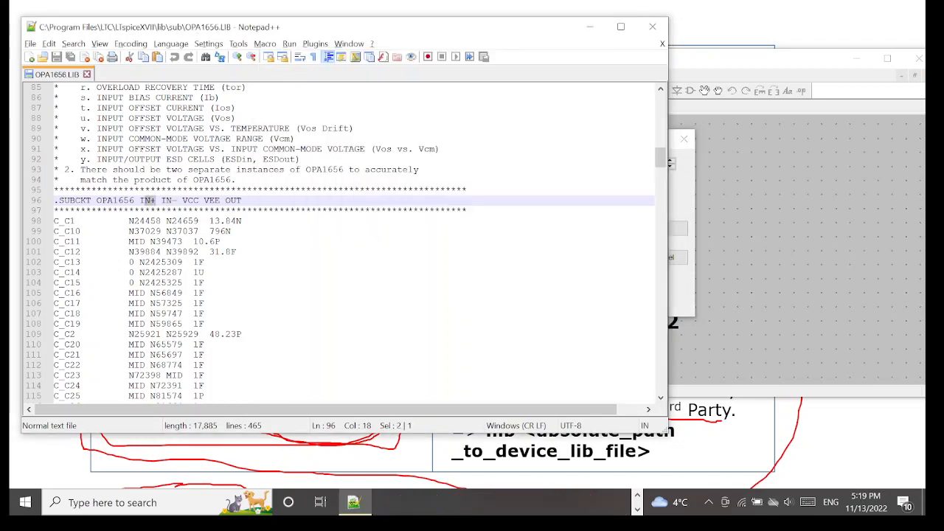
click(677, 198)
drag(628, 142, 667, 148)
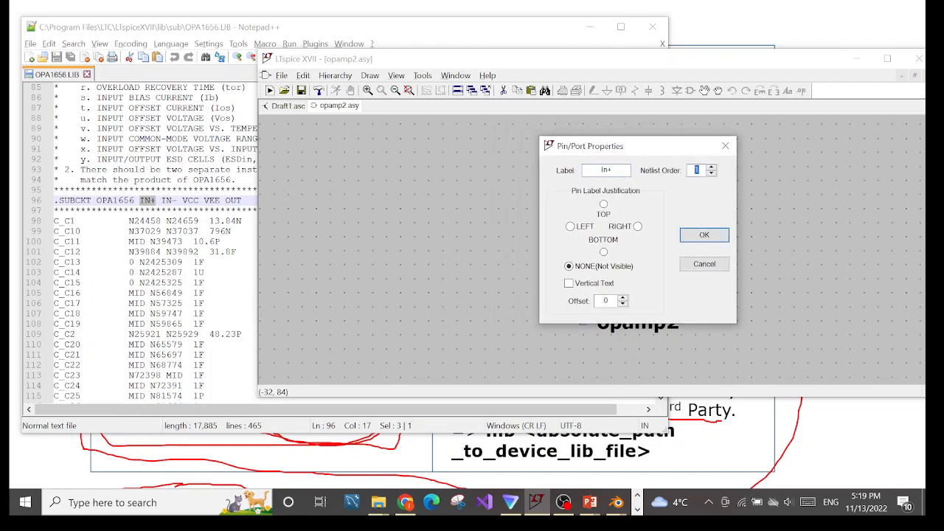
click(704, 232)
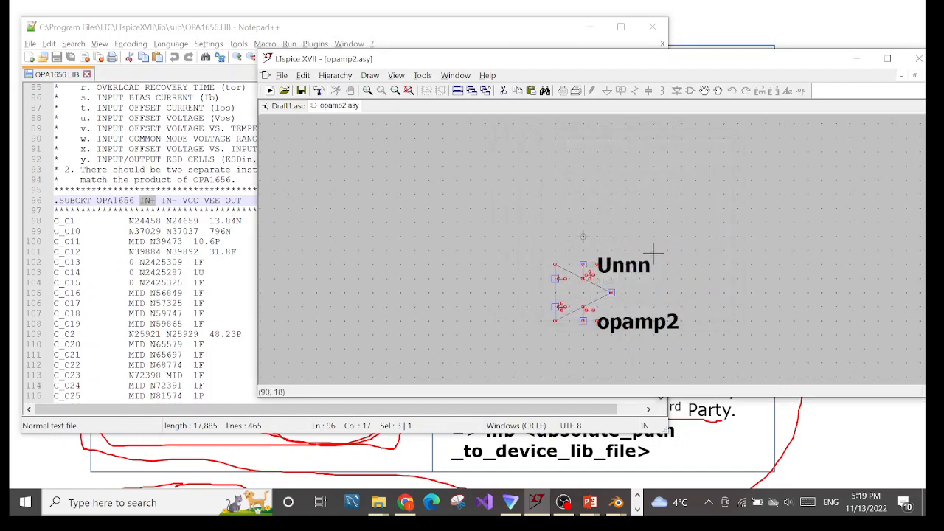
Check the netlist order of the symbol's V+ and V- supply pins against VCC and VEE in the .SUBCKT line.
right_click(582, 264)
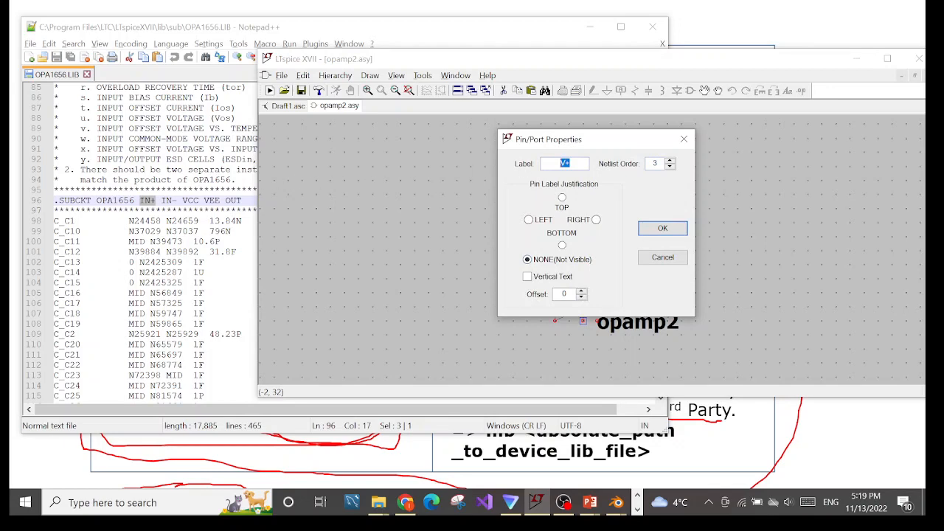
click(662, 227)
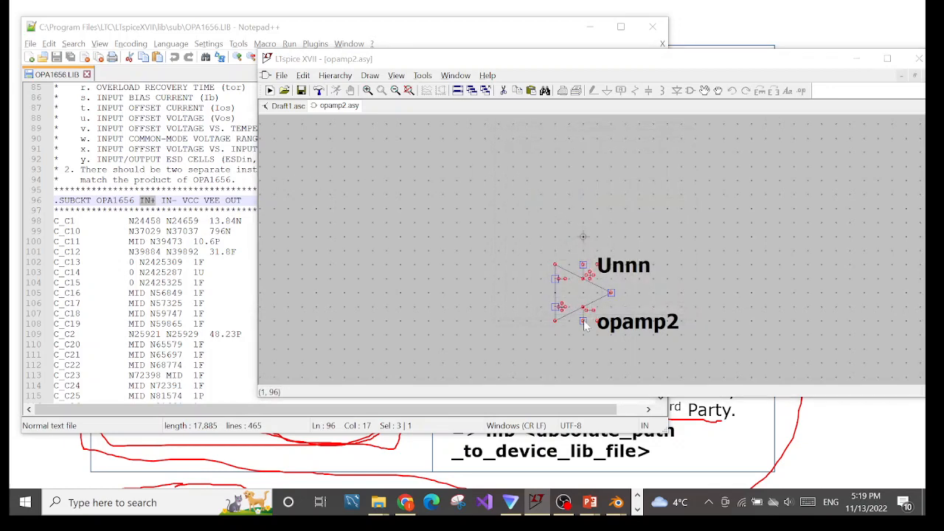
right_click(583, 322)
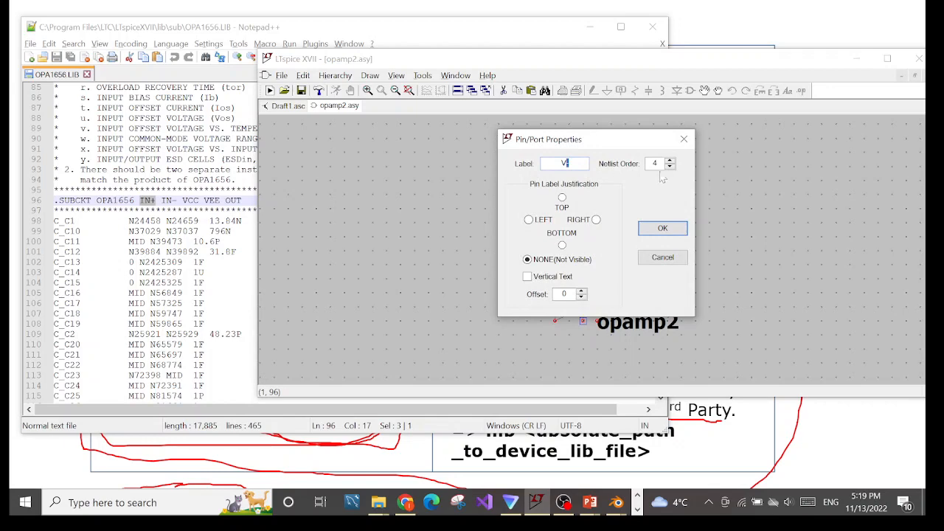
text(-)
click(667, 231)
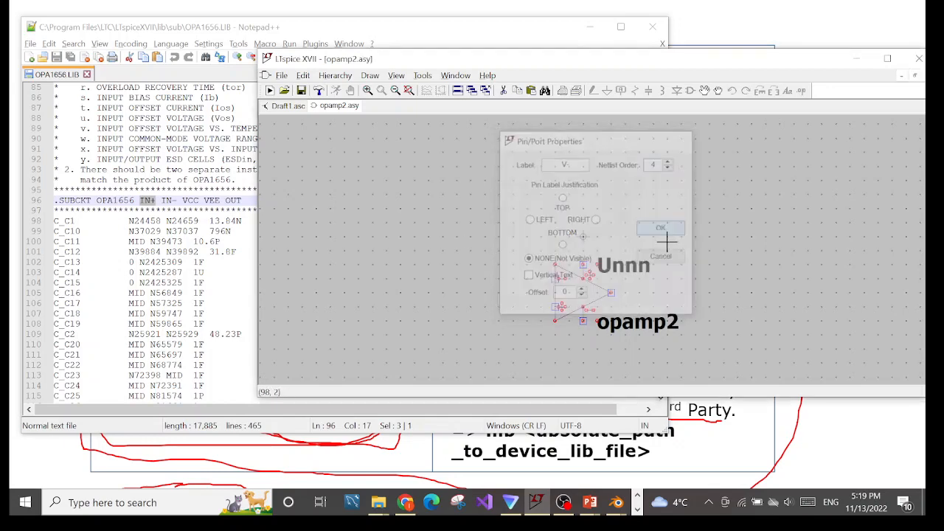
Check the netlist order of the symbol's output pin against OUT in the .SUBCKT line.
right_click(611, 294)
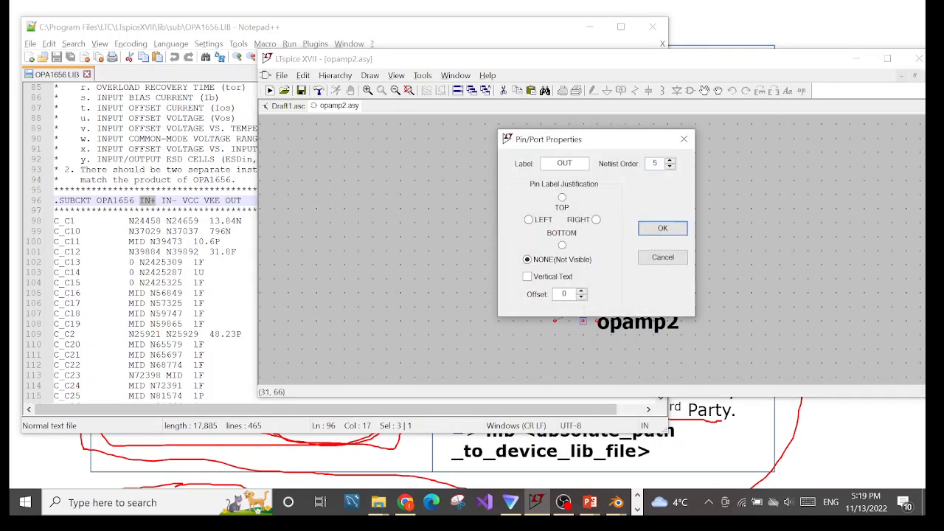
drag(226, 201, 247, 201)
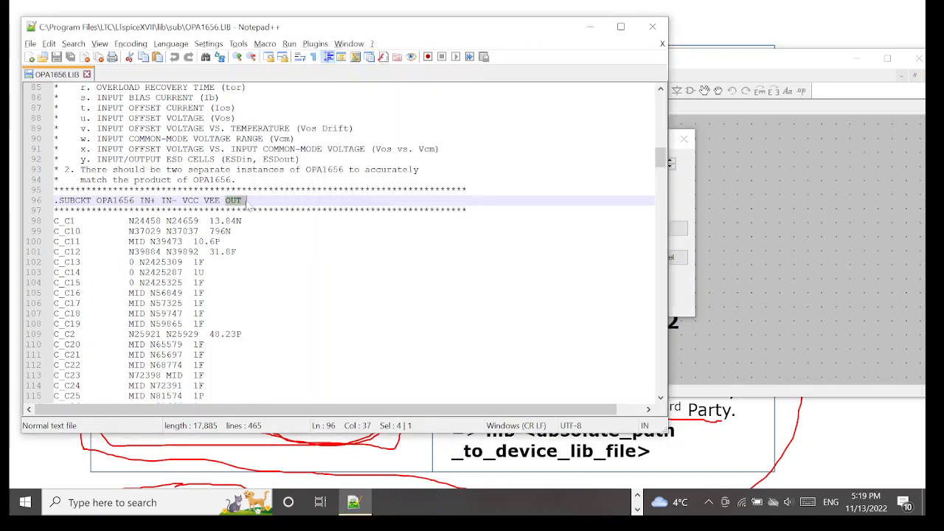
click(816, 275)
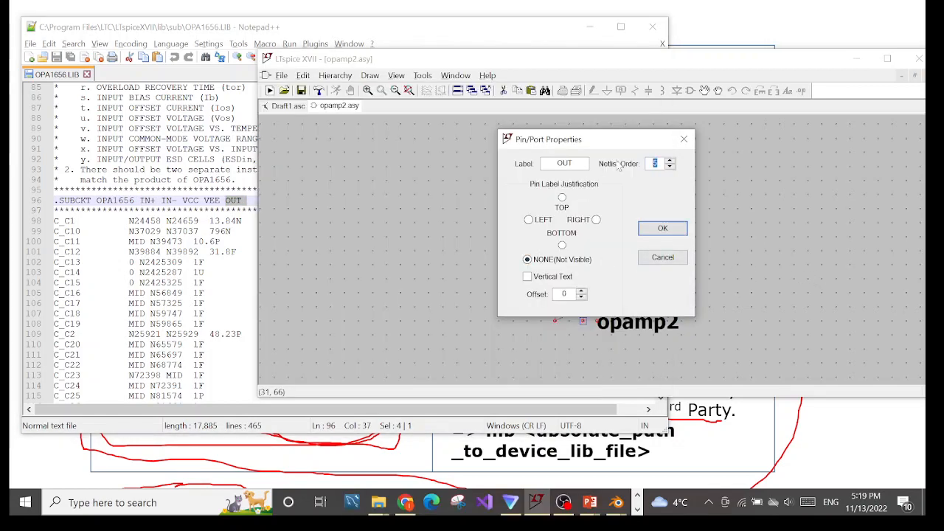
click(684, 138)
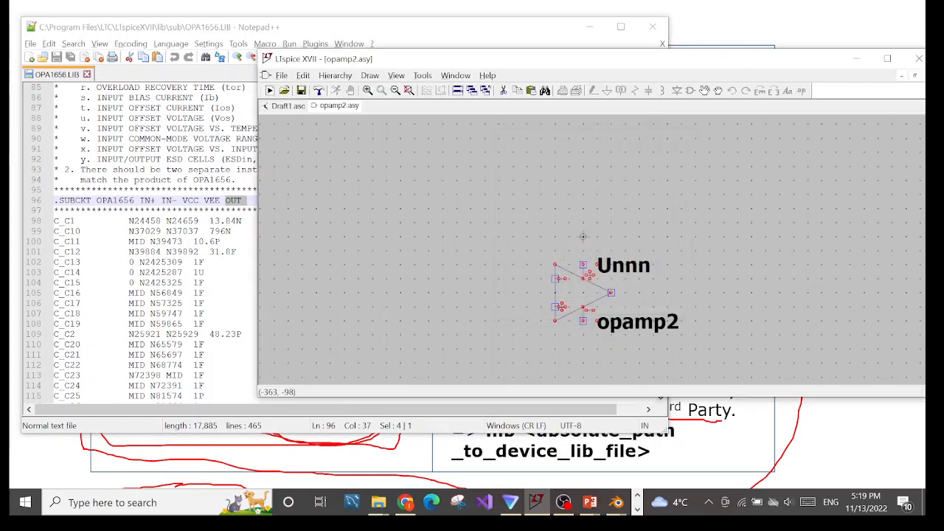
Review the full pin list in the .SUBCKT line and compare its OPA1656 name with U1's value in the Draft1.asc schematic.
drag(140, 200, 245, 201)
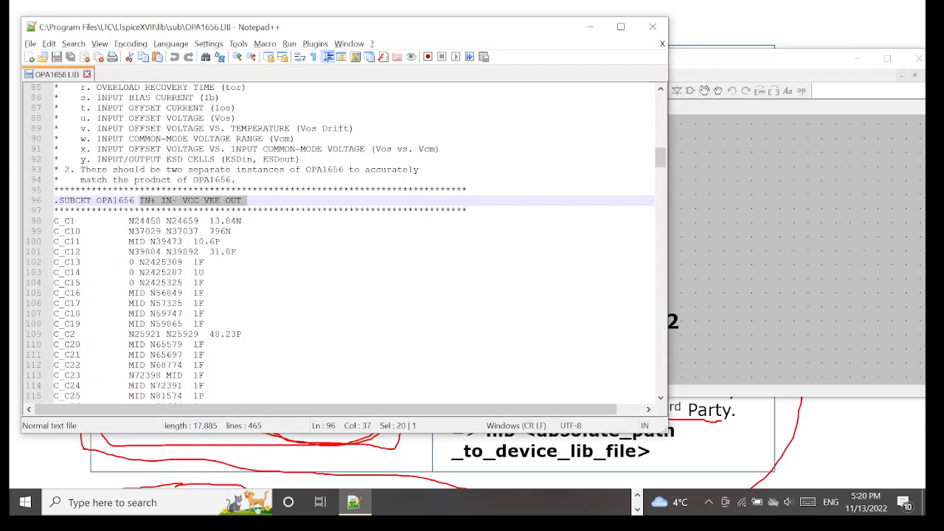
click(822, 248)
click(284, 106)
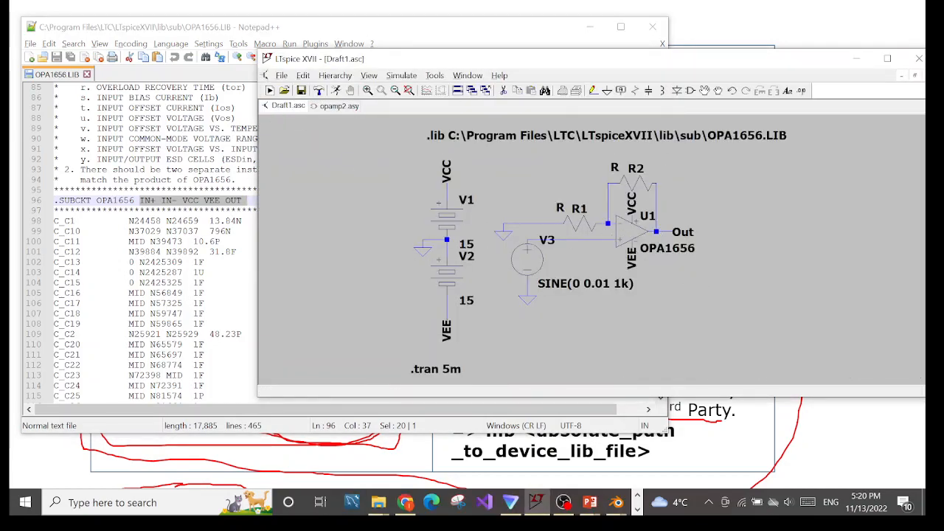
drag(97, 200, 134, 200)
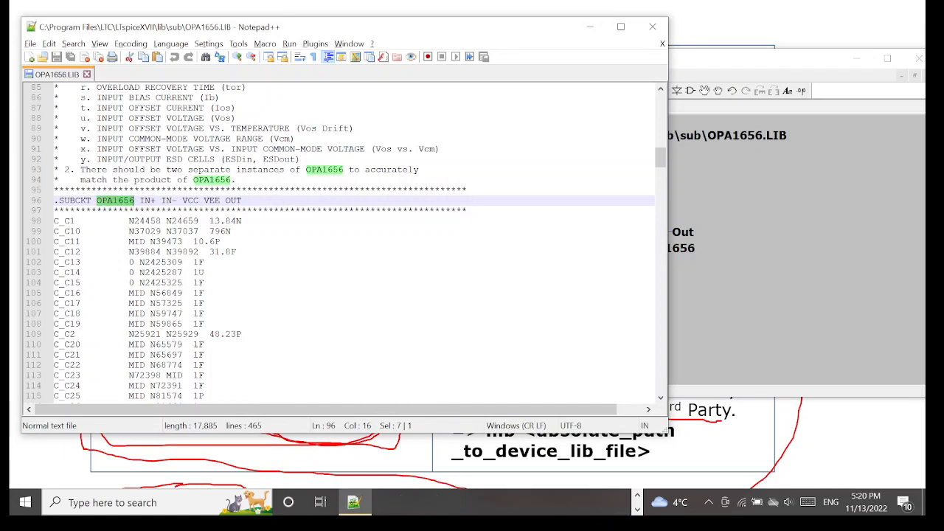
click(772, 279)
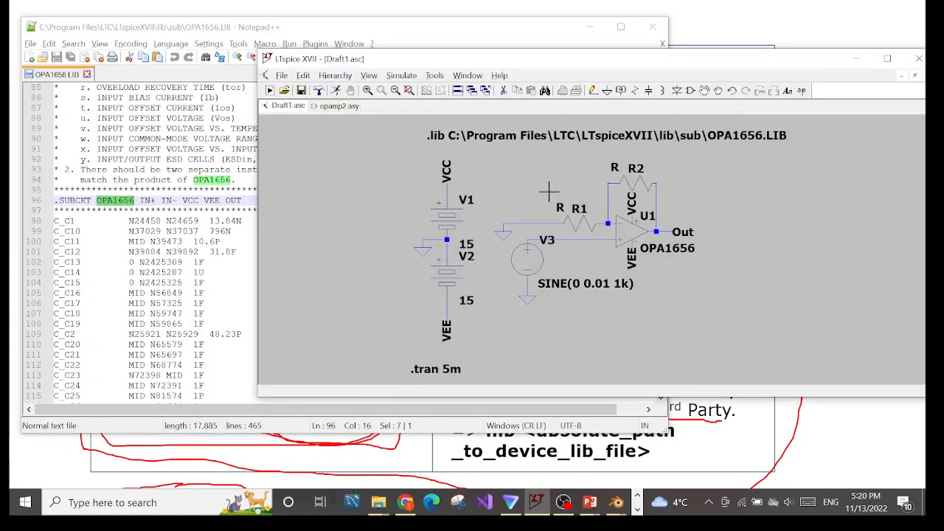
Try to run the 5 ms transient simulation of the amplifier schematic.
click(403, 77)
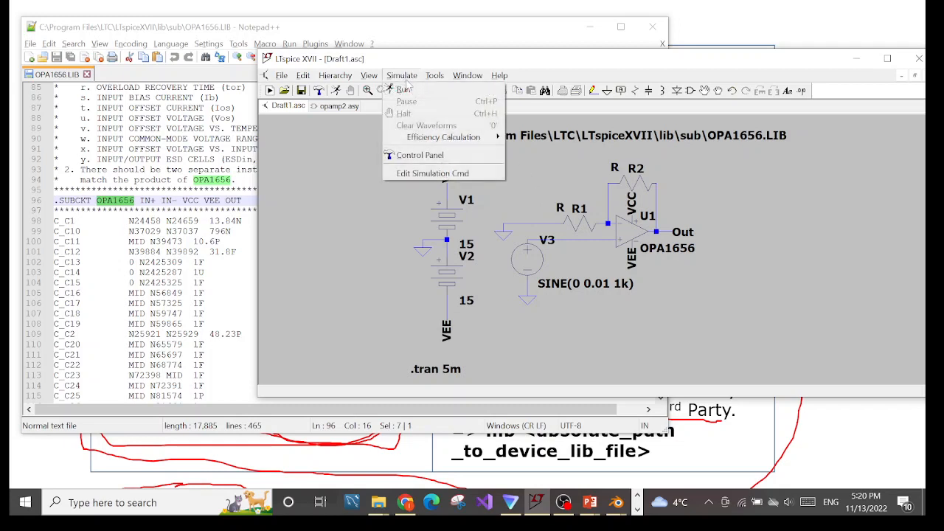
click(416, 90)
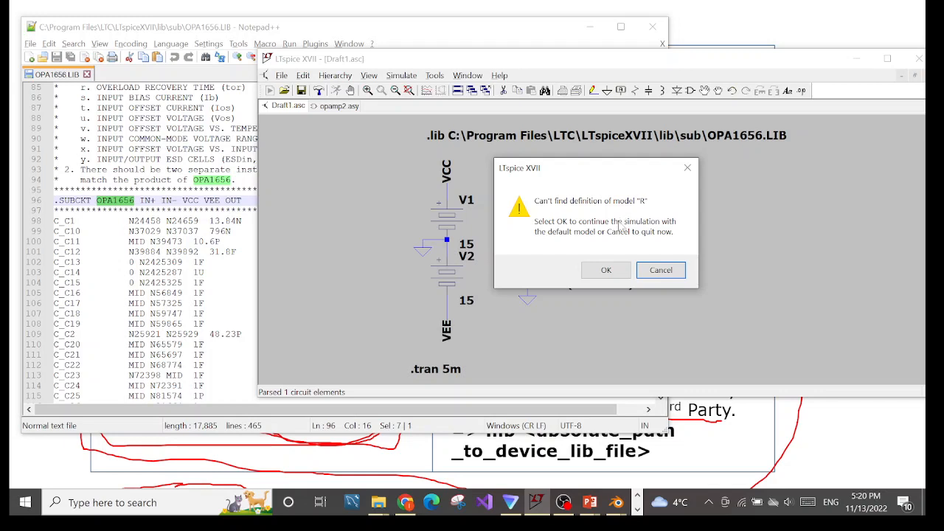
click(616, 272)
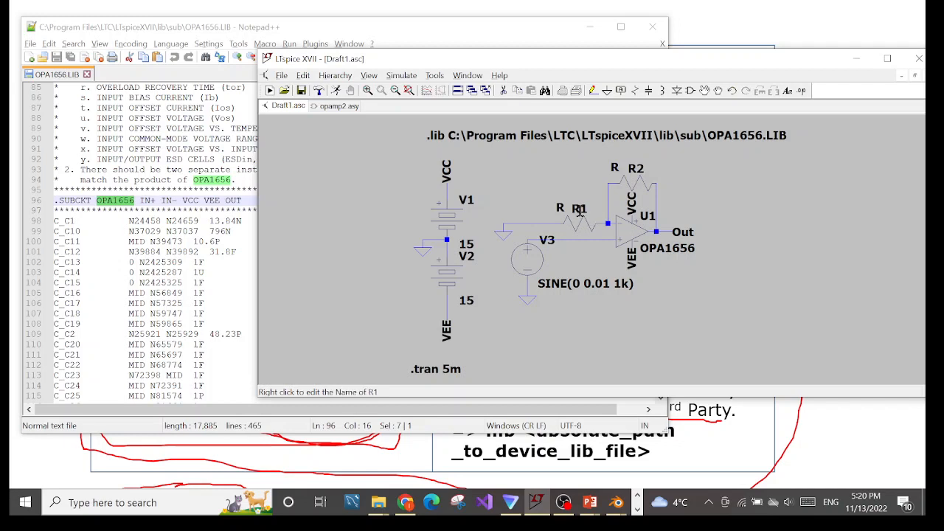
right_click(580, 210)
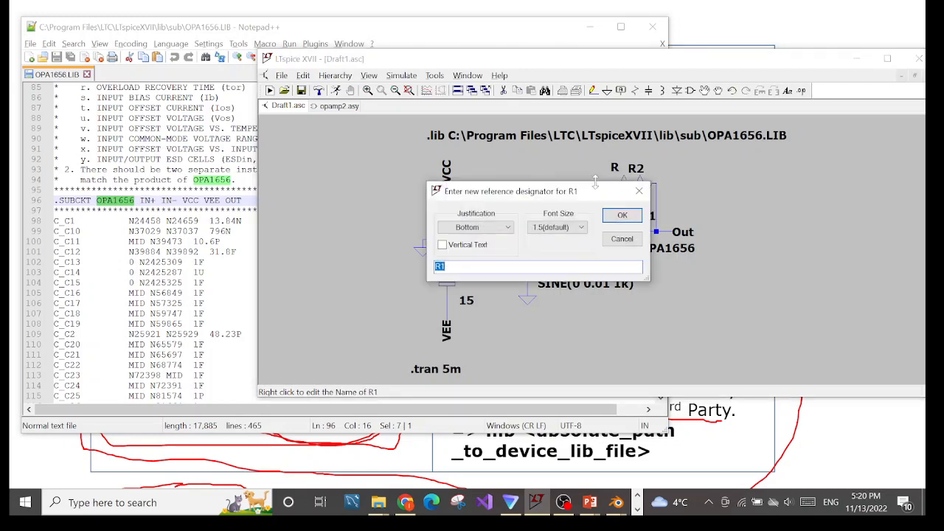
drag(587, 193, 483, 264)
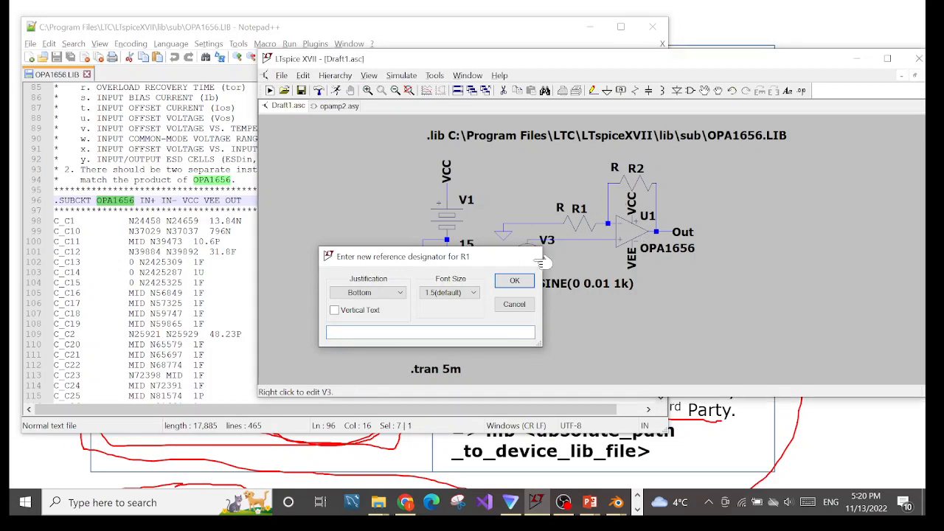
key(Escape)
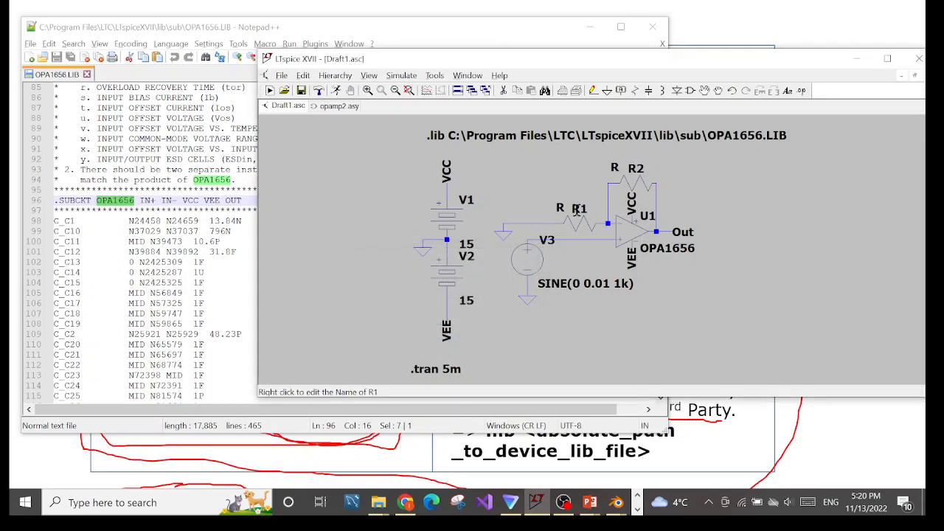
Set the resistance of input-side resistor R1 to 1k.
right_click(588, 226)
drag(590, 159, 394, 191)
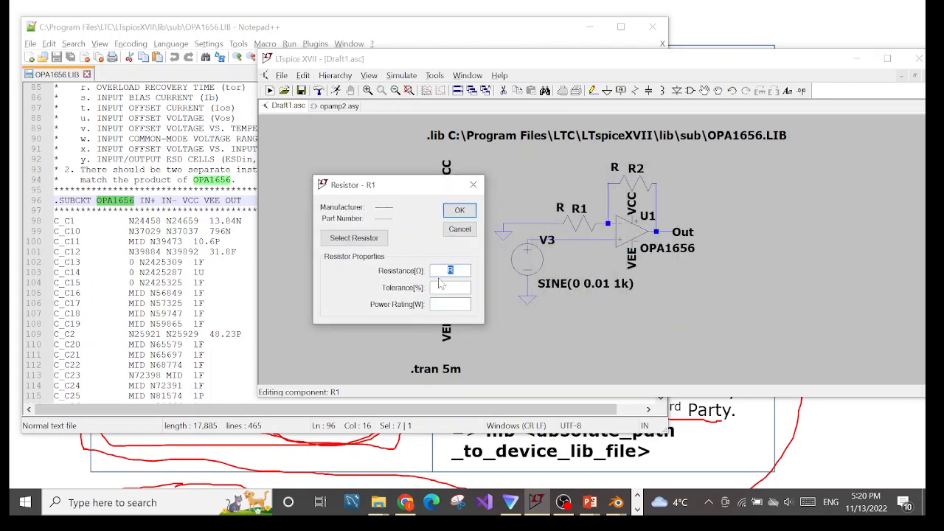
text(1k)
key(Return)
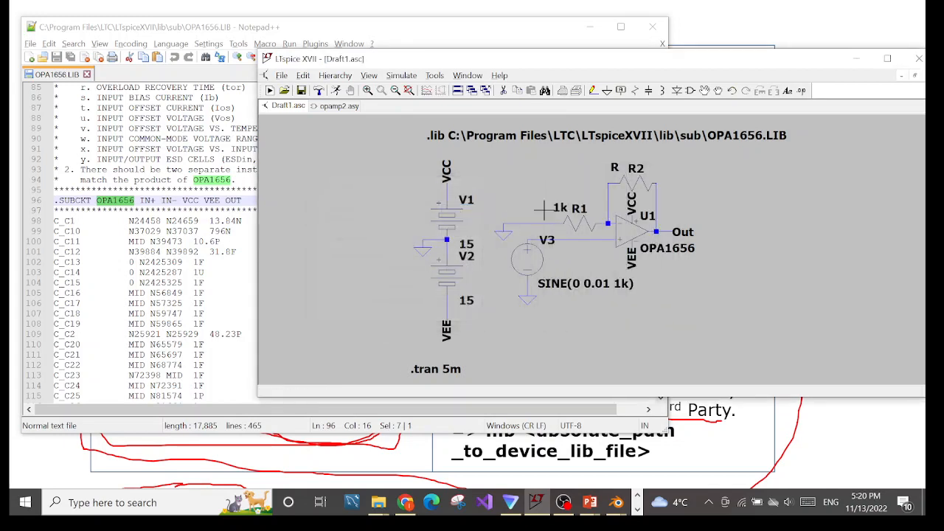
Set the resistance of feedback resistor R2 to 1k.
right_click(632, 179)
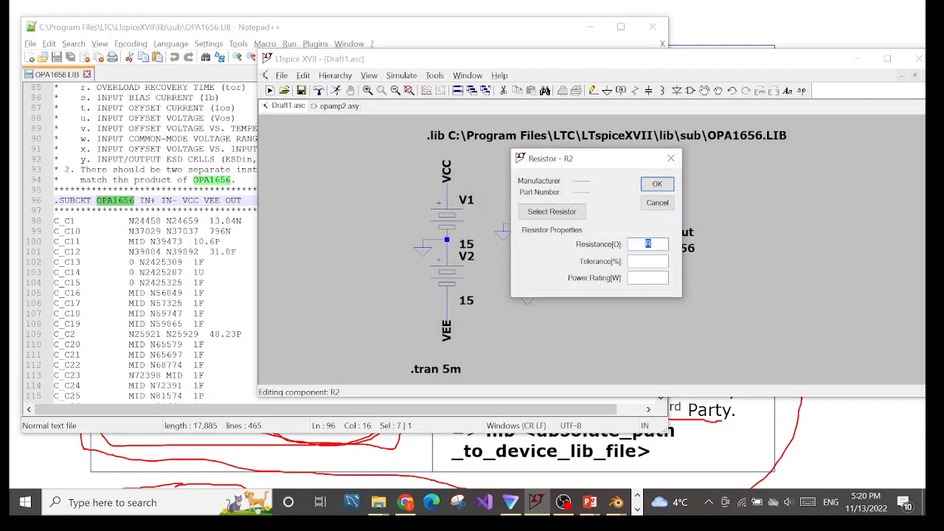
key(Return)
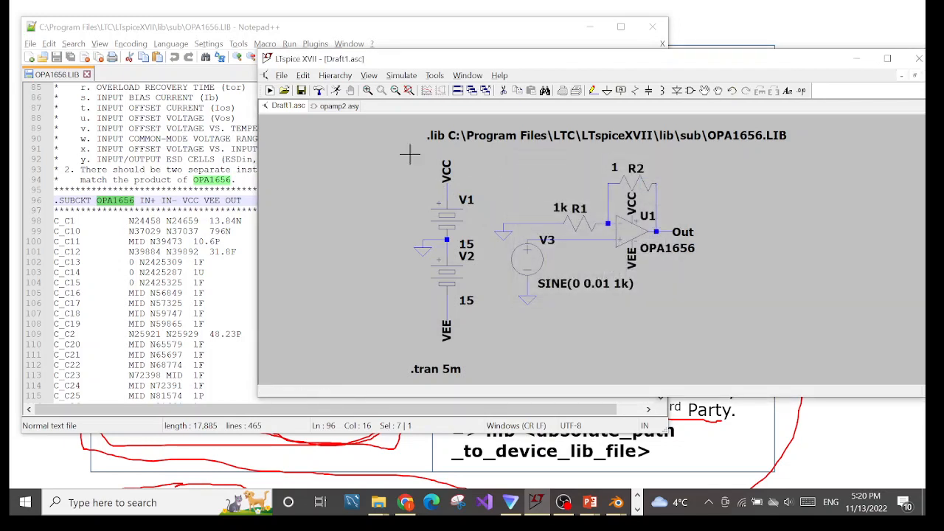
right_click(641, 170)
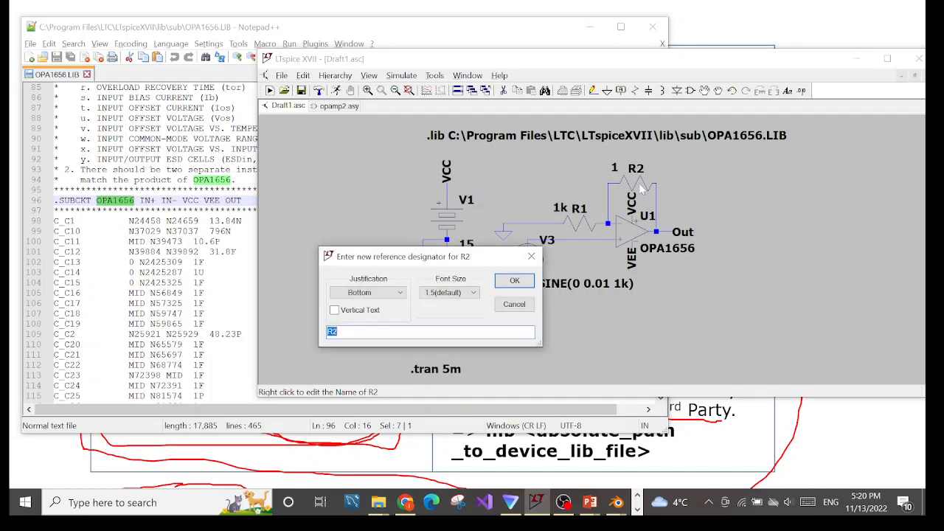
click(515, 279)
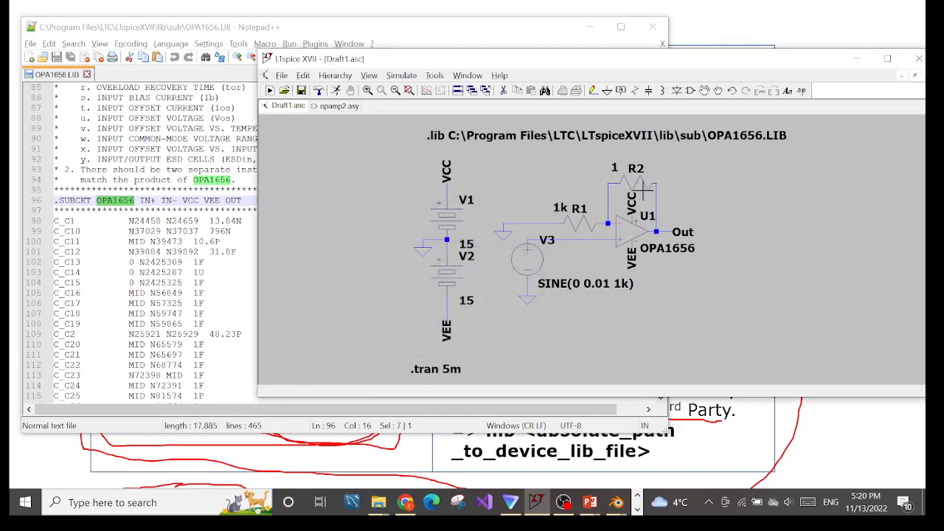
right_click(532, 252)
click(782, 72)
right_click(638, 189)
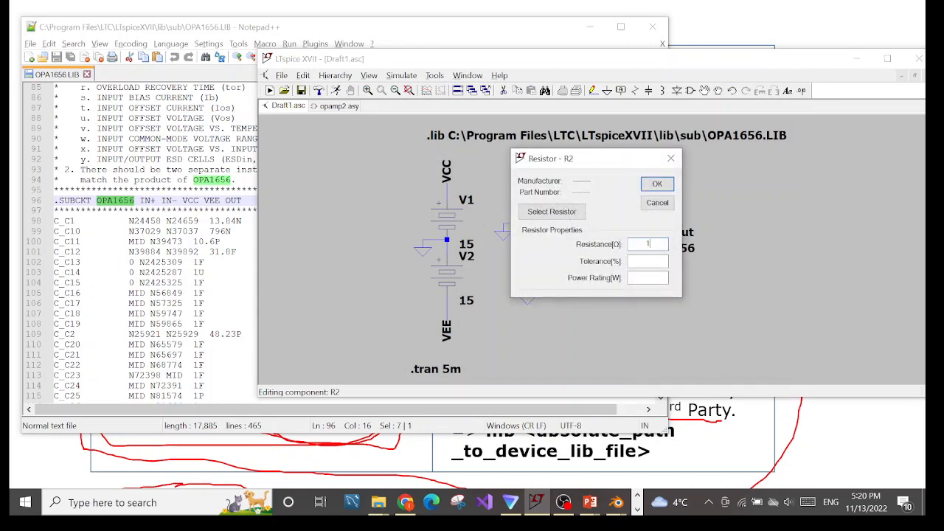
text(1k)
key(Return)
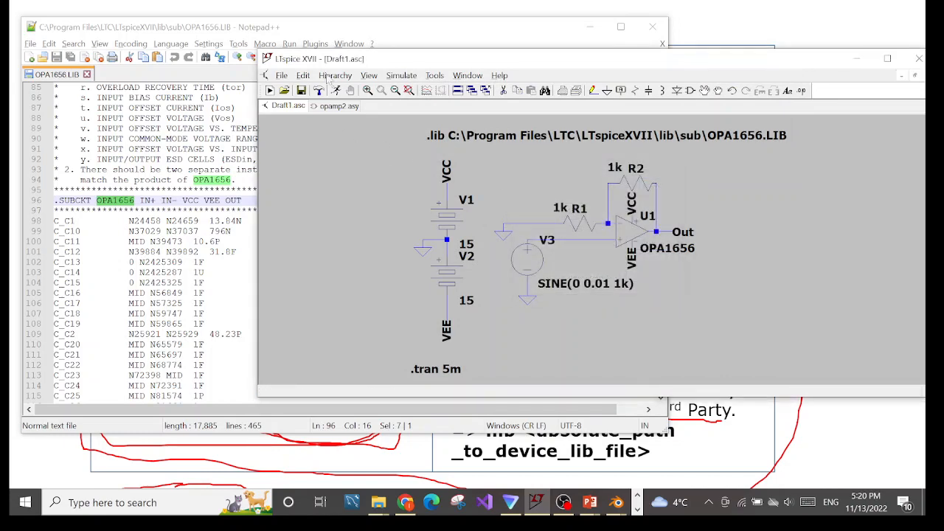
Run the transient simulation of the Draft1.asc schematic and maximize the simulator window.
click(398, 76)
click(405, 101)
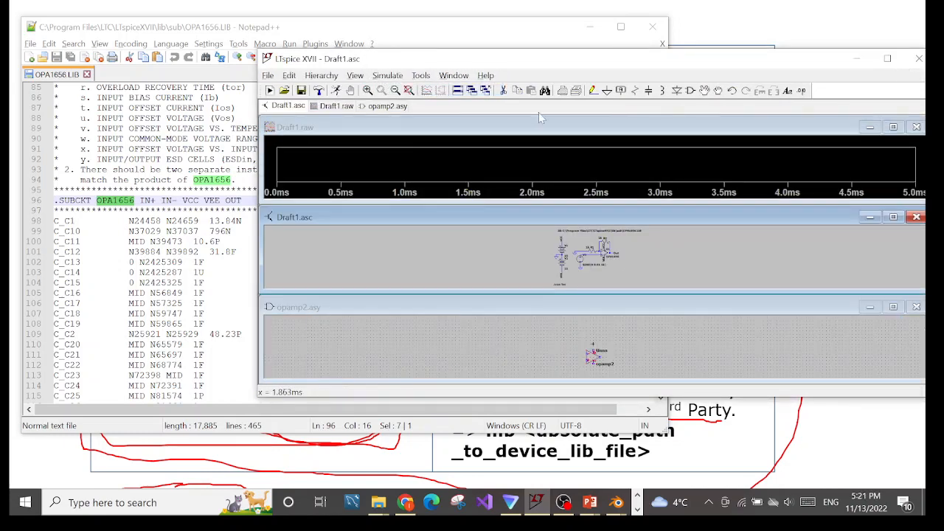
drag(582, 64, 457, 62)
click(762, 58)
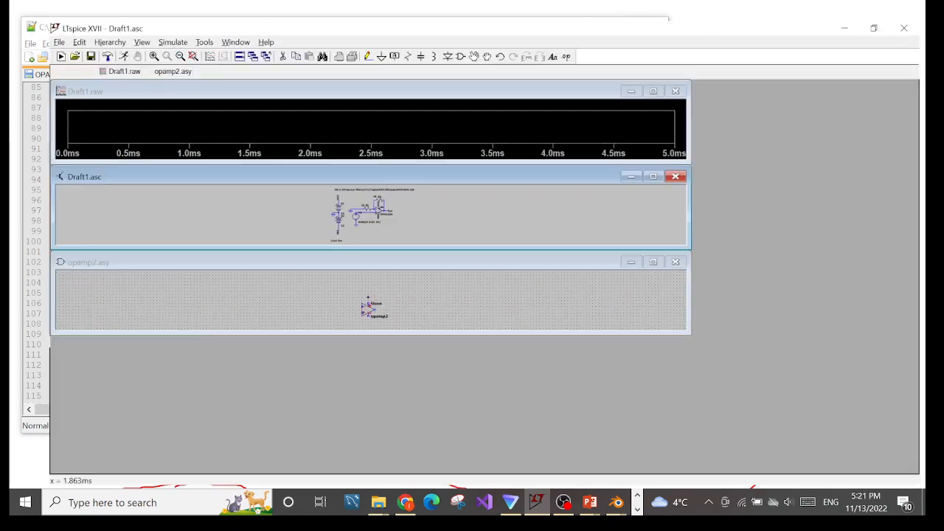
Close the opamp2.asy symbol and enlarge the waveform window above an enlarged schematic window.
click(668, 253)
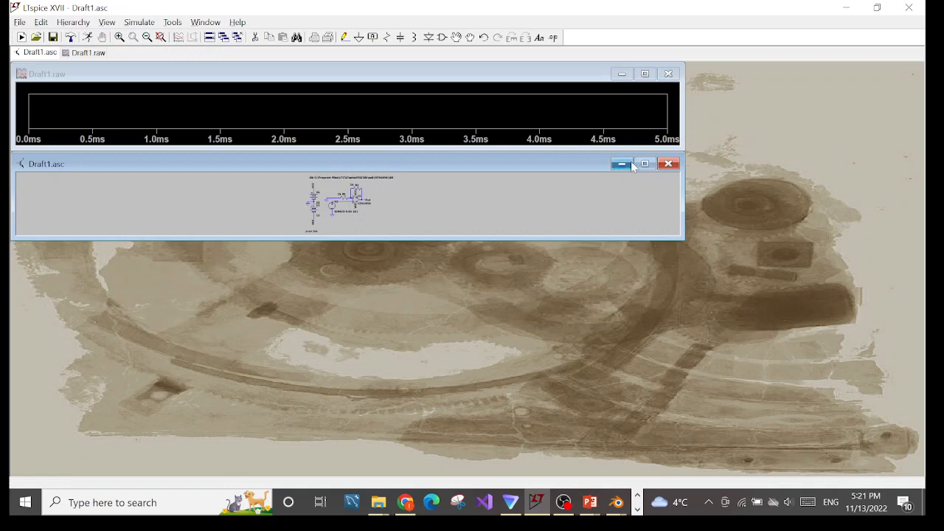
drag(595, 166, 684, 312)
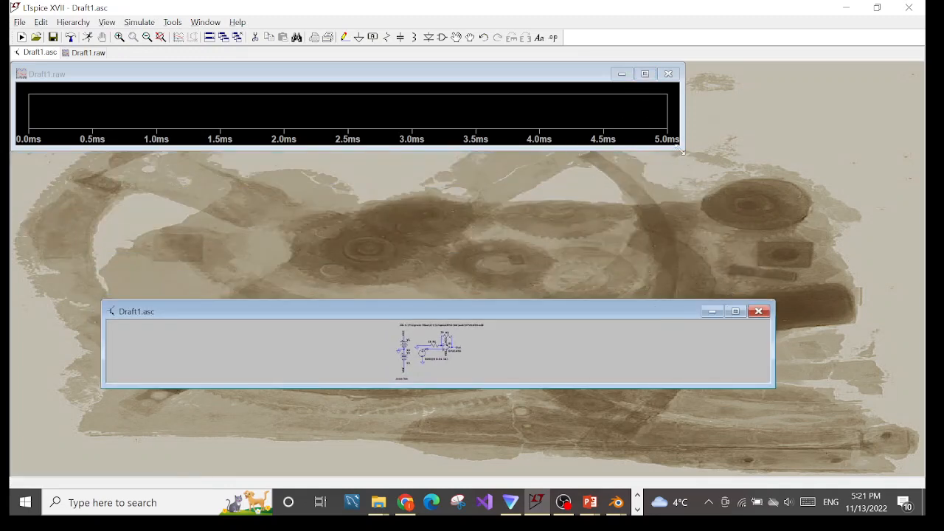
drag(680, 151, 872, 298)
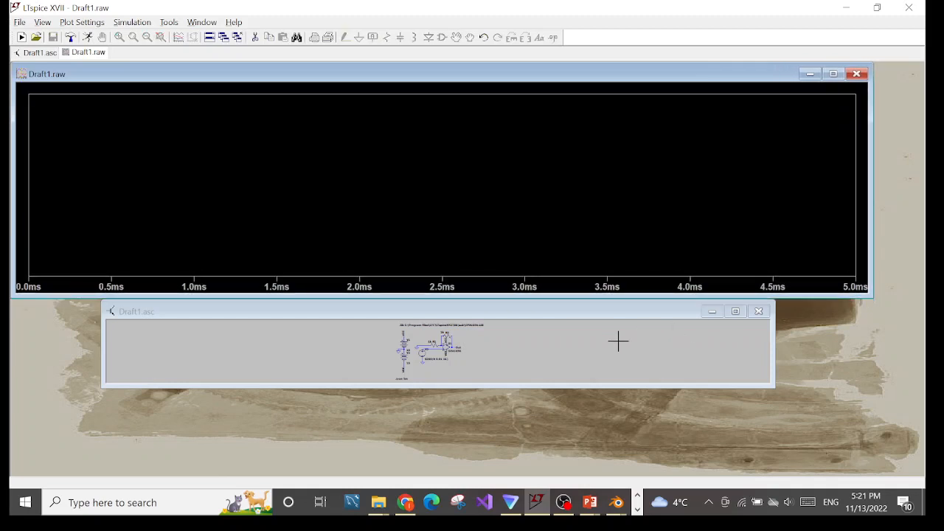
drag(774, 388, 867, 465)
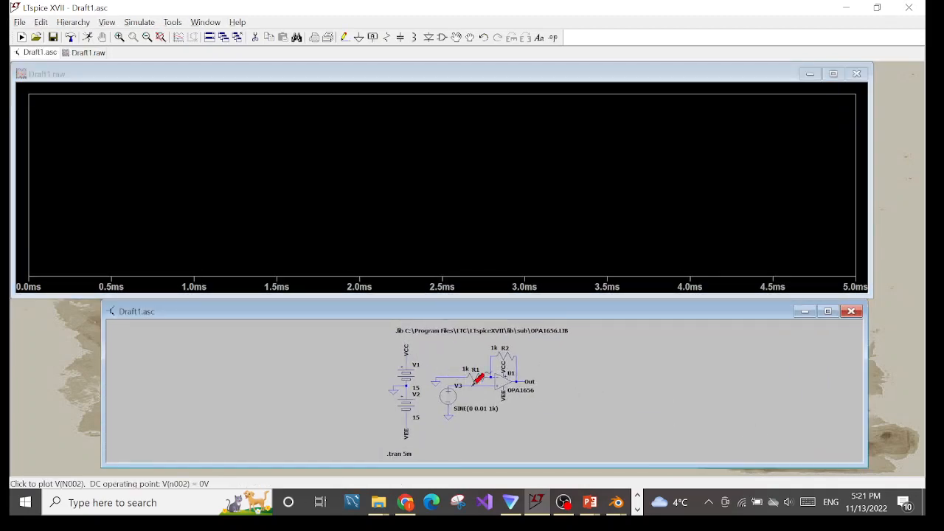
Plot the voltages of the input source node at U1's non-inverting input and the Out node together.
click(477, 378)
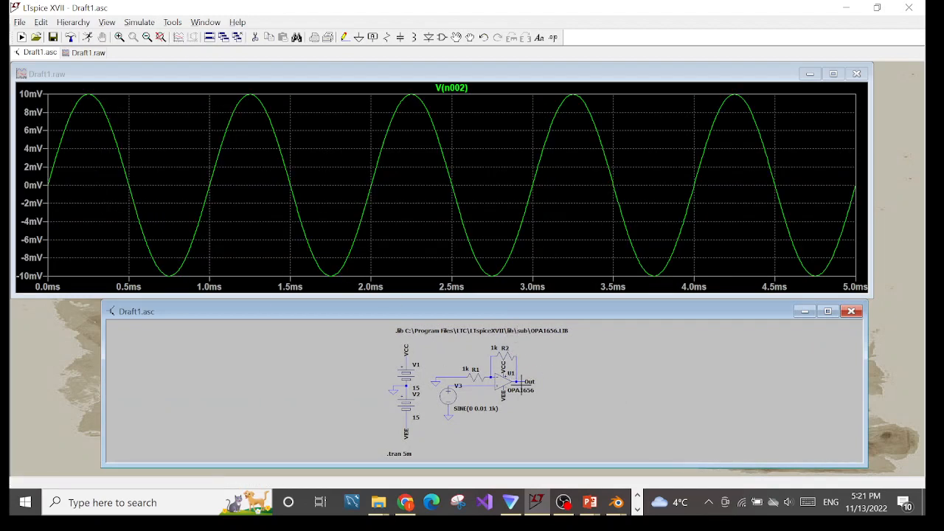
click(519, 380)
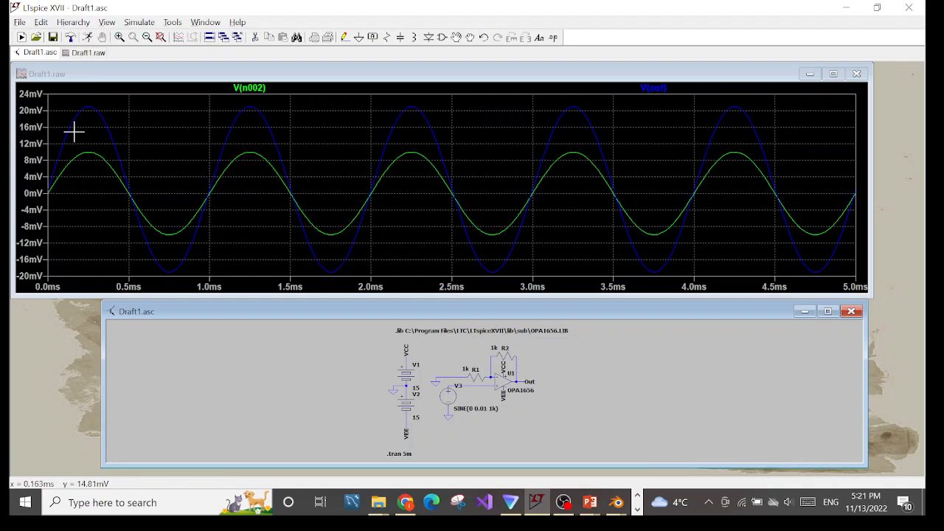